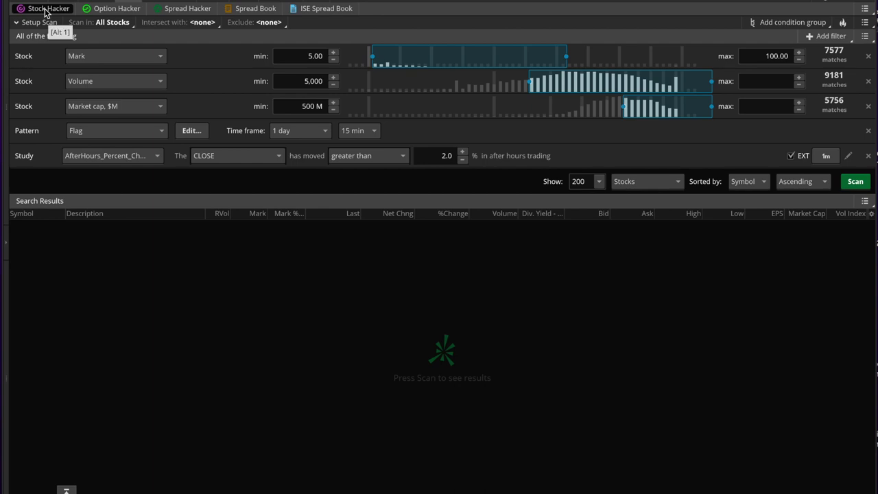
# Examine the symbol categories and watchlists available for the scan's Scan in, Intersect with and Exclude settings.
pyautogui.click(108, 23)
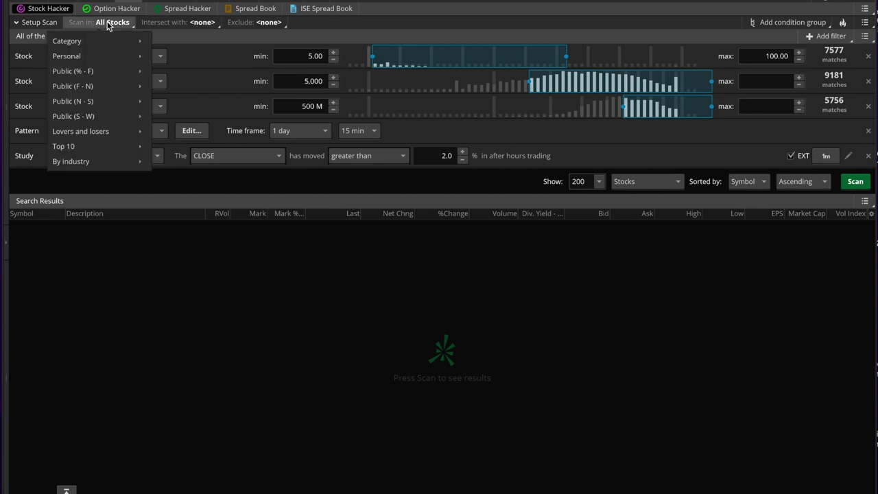
pyautogui.moveTo(109, 43)
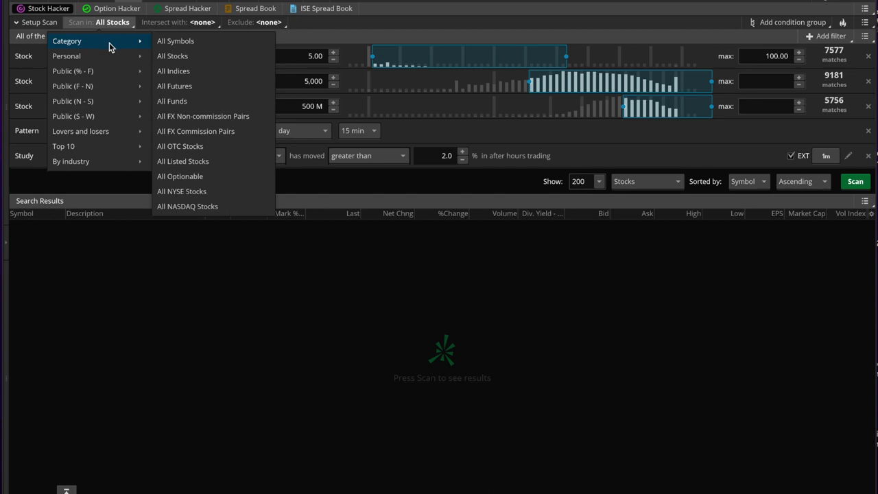
pyautogui.moveTo(108, 111)
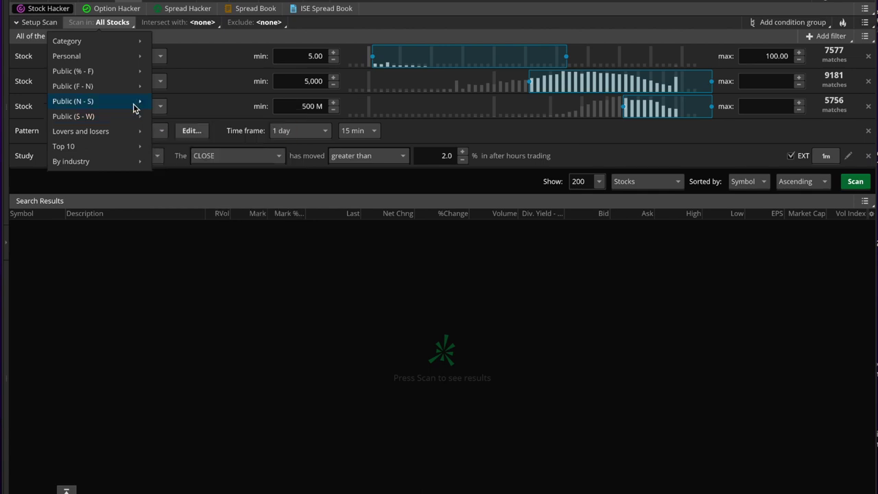
pyautogui.moveTo(123, 76)
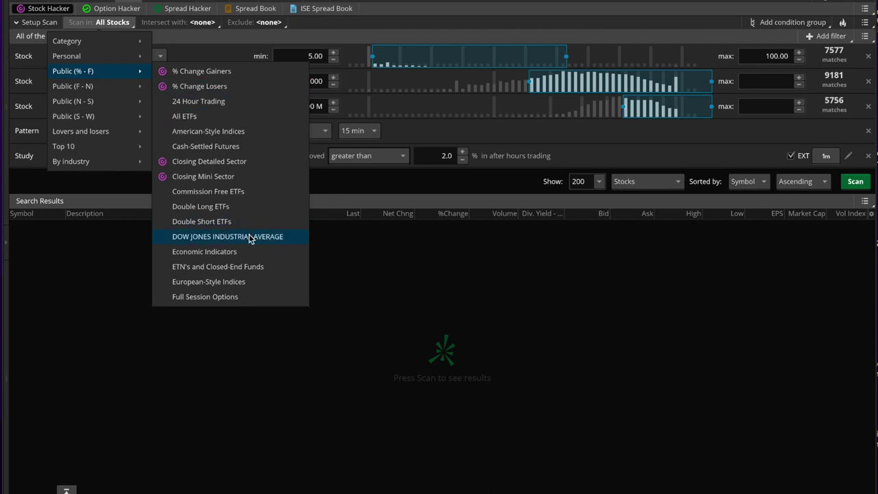
pyautogui.click(121, 25)
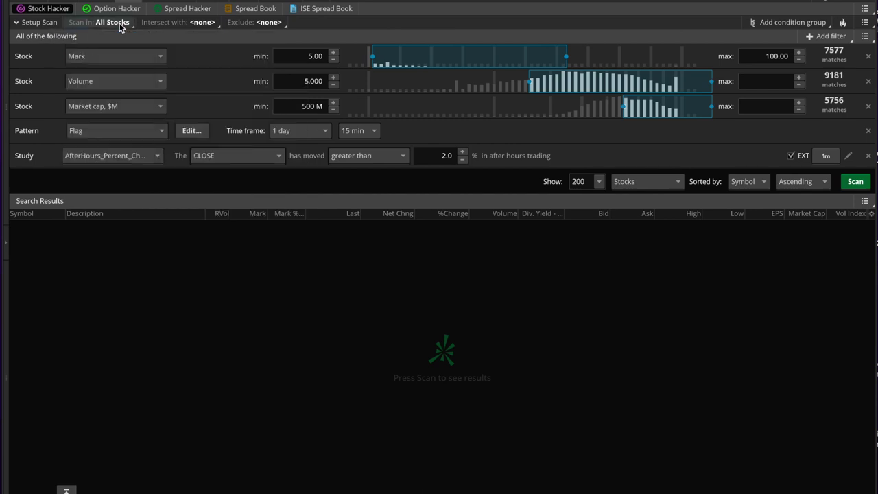
pyautogui.click(197, 23)
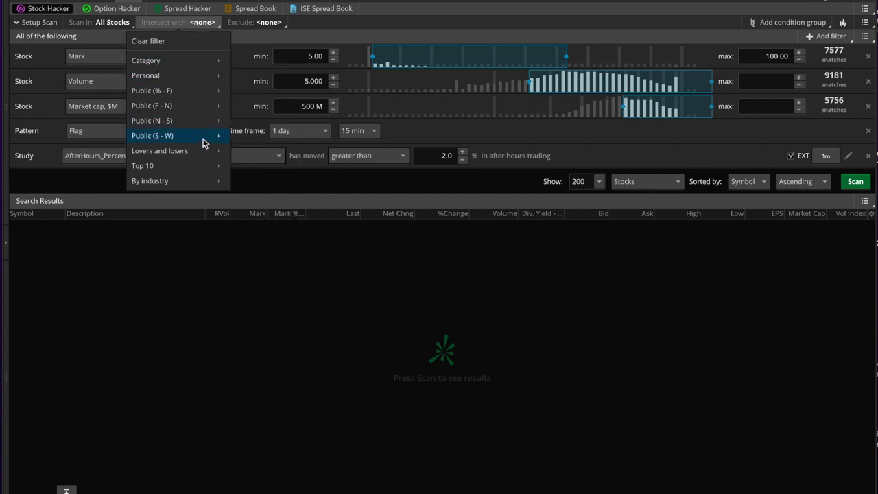
pyautogui.moveTo(201, 155)
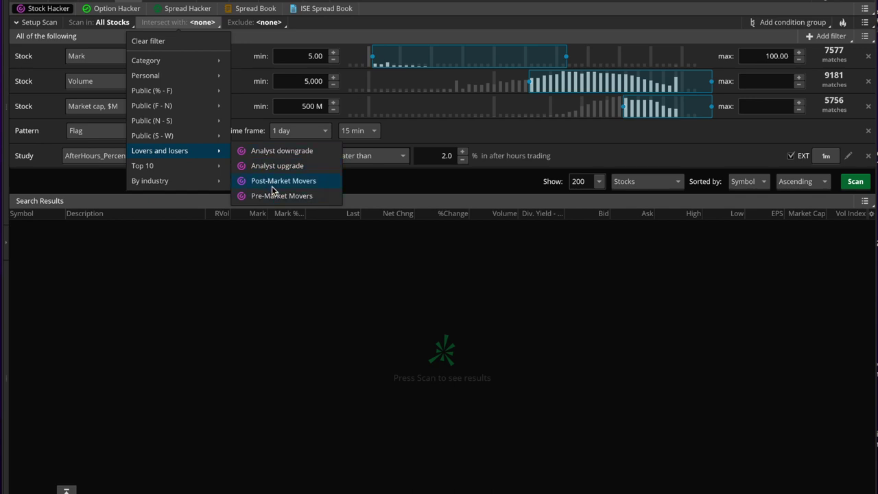
pyautogui.click(205, 25)
pyautogui.click(258, 23)
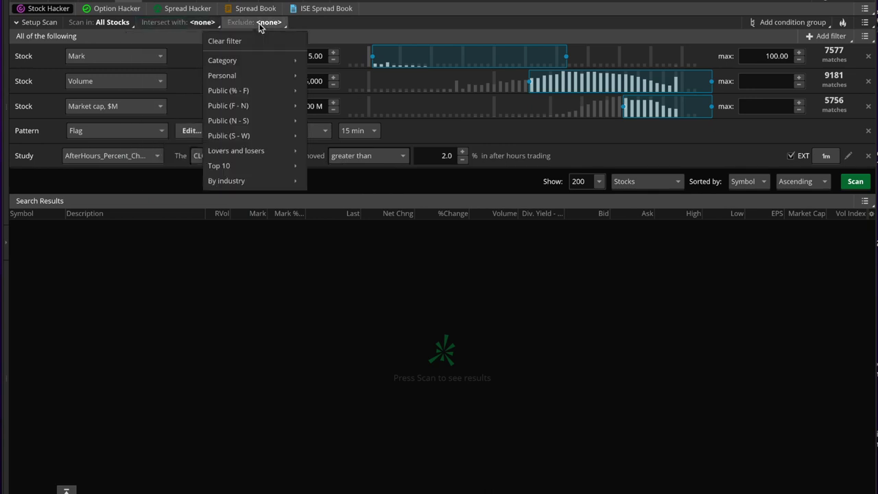
pyautogui.moveTo(265, 151)
pyautogui.moveTo(269, 64)
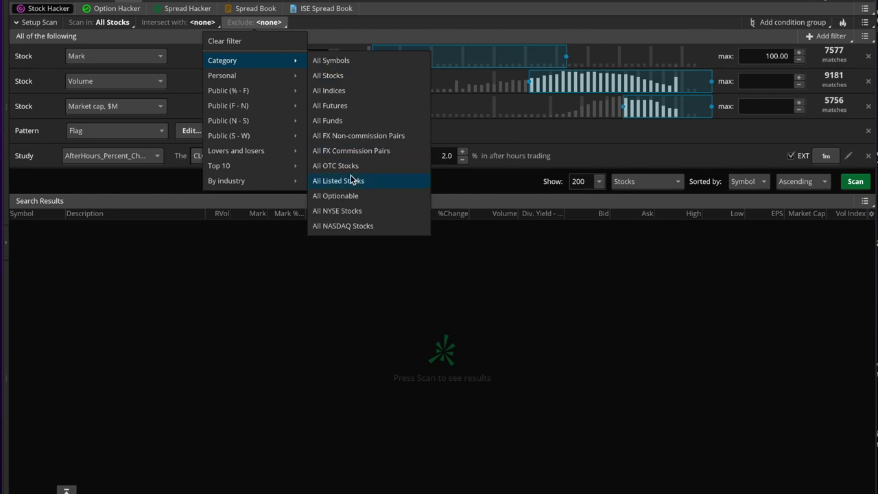
pyautogui.click(349, 314)
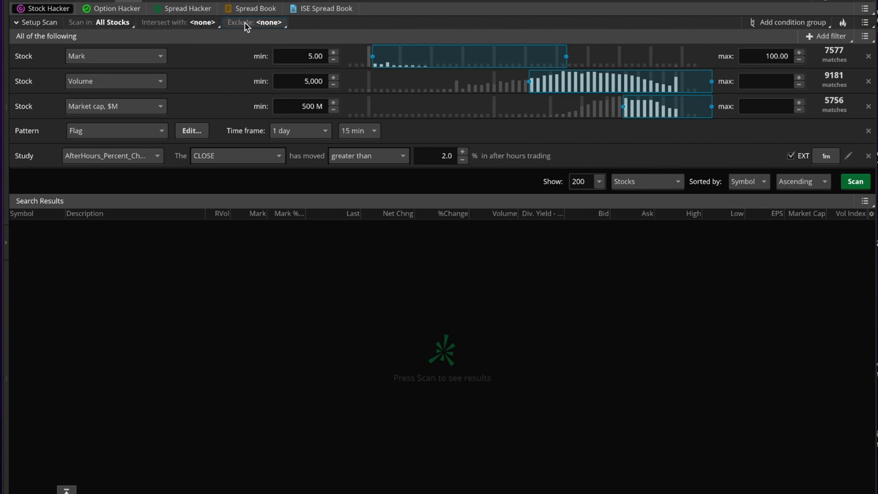
# Review the filter types that can be added to the scan and the chart patterns offered by the Pattern filter.
pyautogui.click(822, 40)
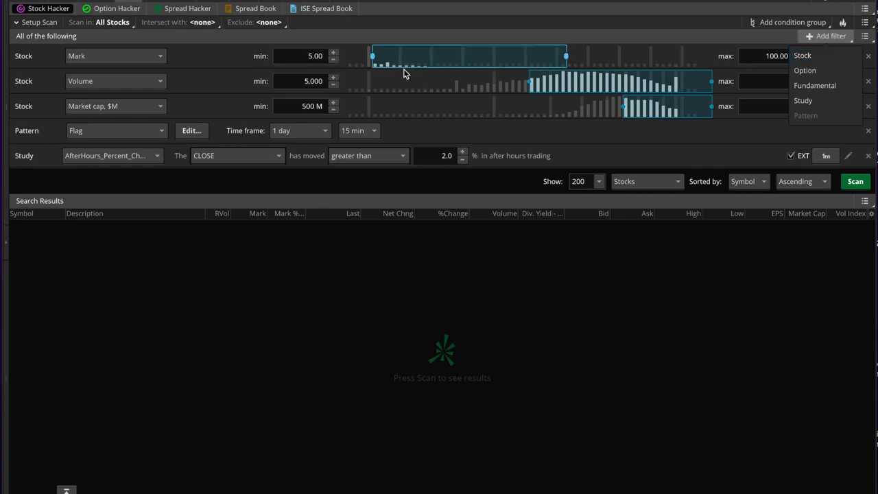
pyautogui.click(257, 328)
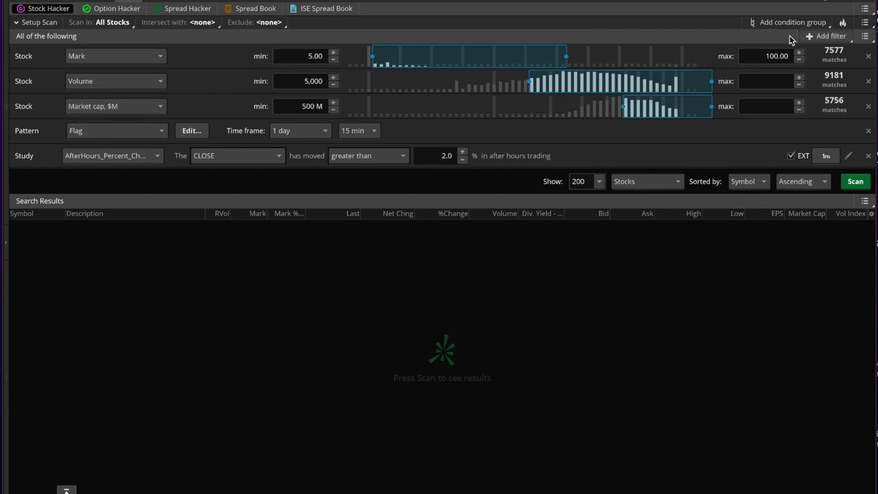
pyautogui.click(821, 35)
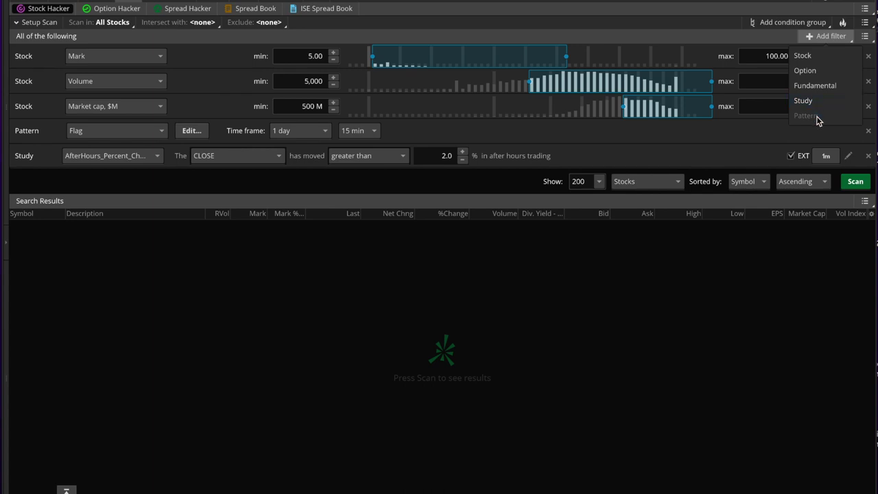
pyautogui.click(114, 270)
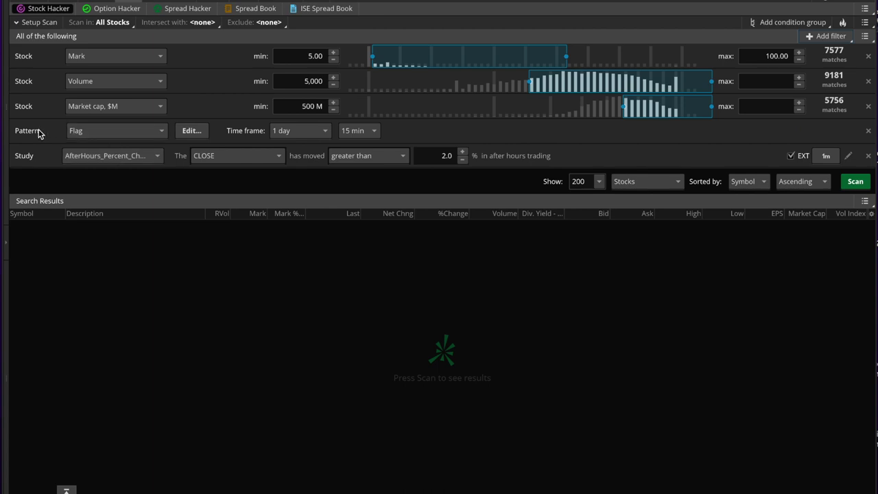
pyautogui.click(138, 133)
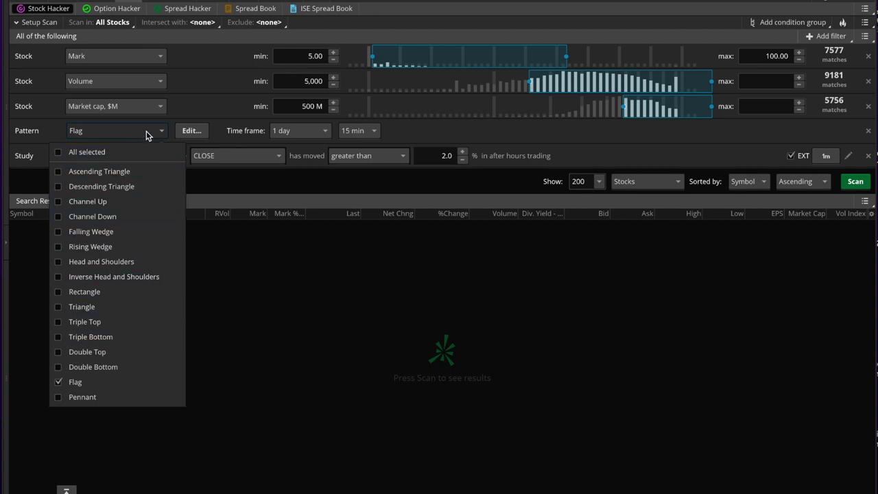
pyautogui.click(146, 131)
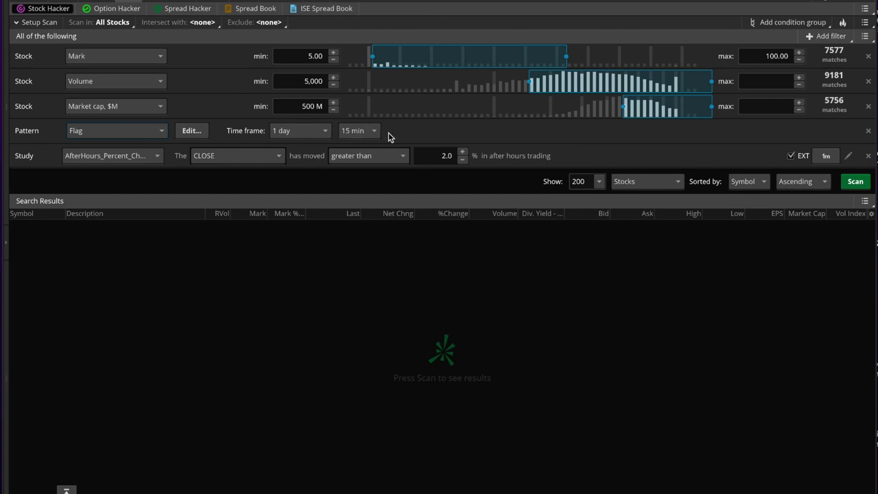
# Remove the Flag pattern filter from the scan criteria and run the scan.
pyautogui.click(868, 132)
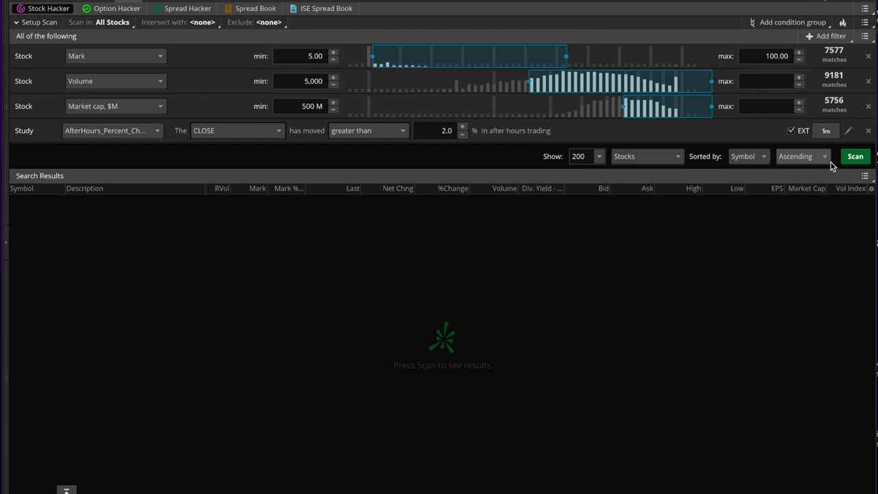
pyautogui.click(856, 158)
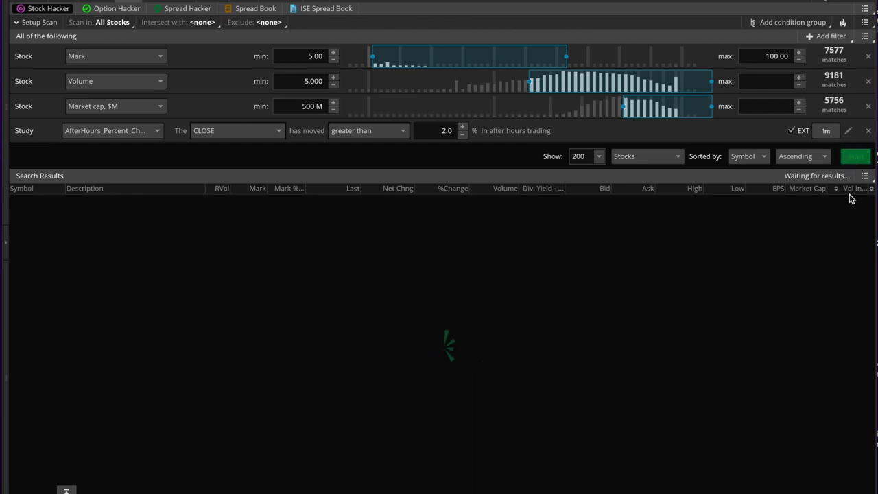
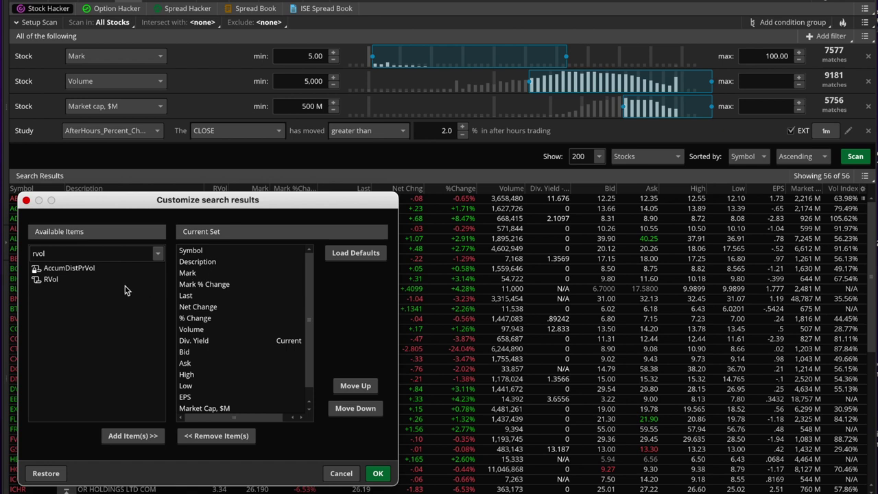
# Add the RVol study to the search results' current column set and place it between Description and Mark.
pyautogui.click(54, 282)
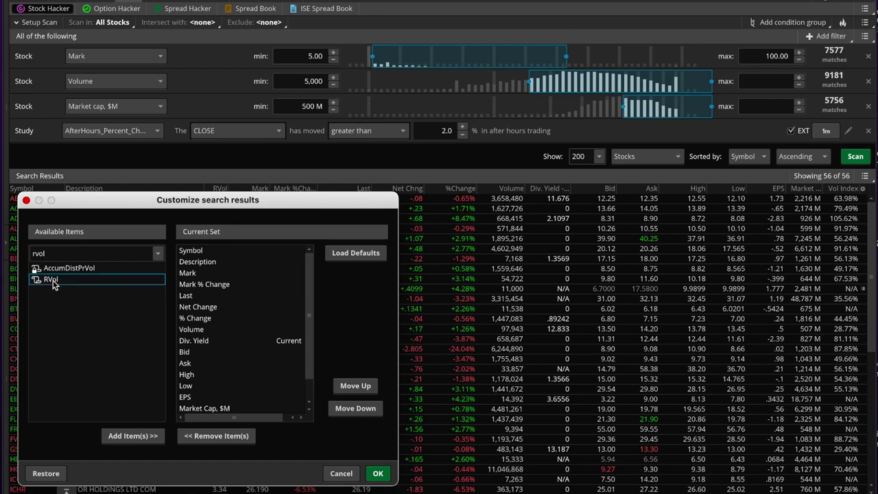
pyautogui.moveTo(203, 379); pyautogui.dragTo(204, 382)
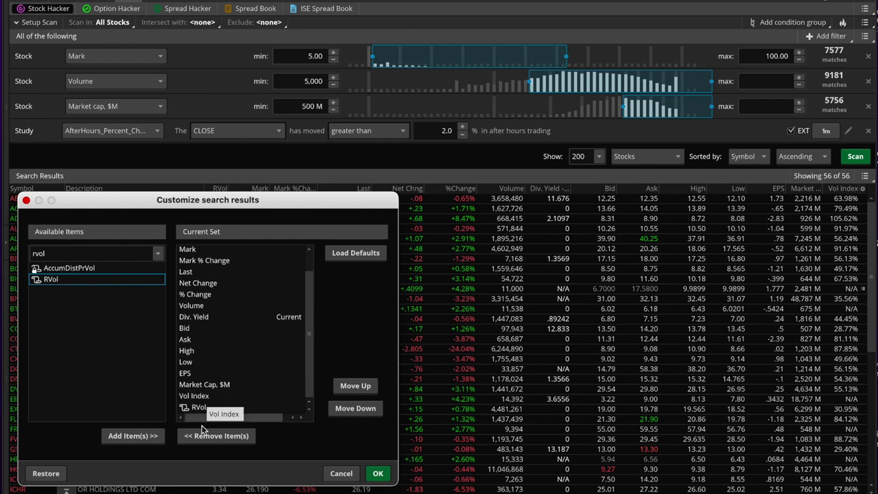
pyautogui.moveTo(199, 411); pyautogui.dragTo(199, 272)
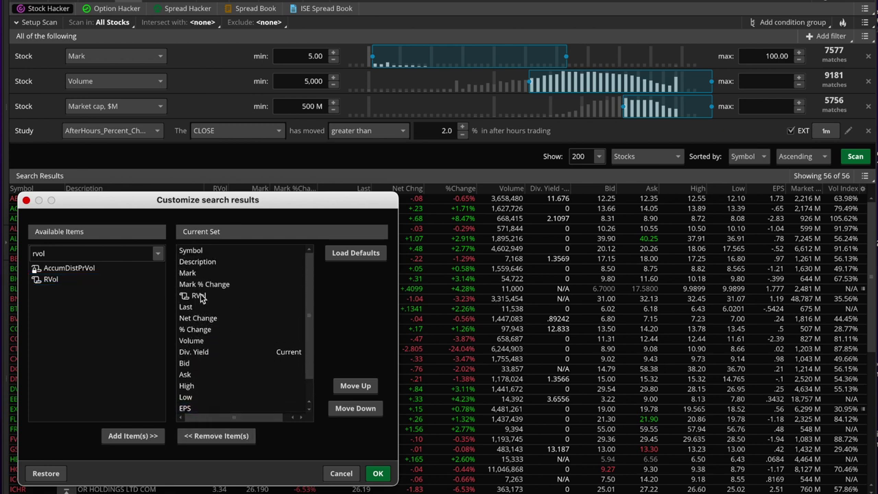
pyautogui.click(201, 296)
pyautogui.moveTo(201, 296); pyautogui.dragTo(199, 274)
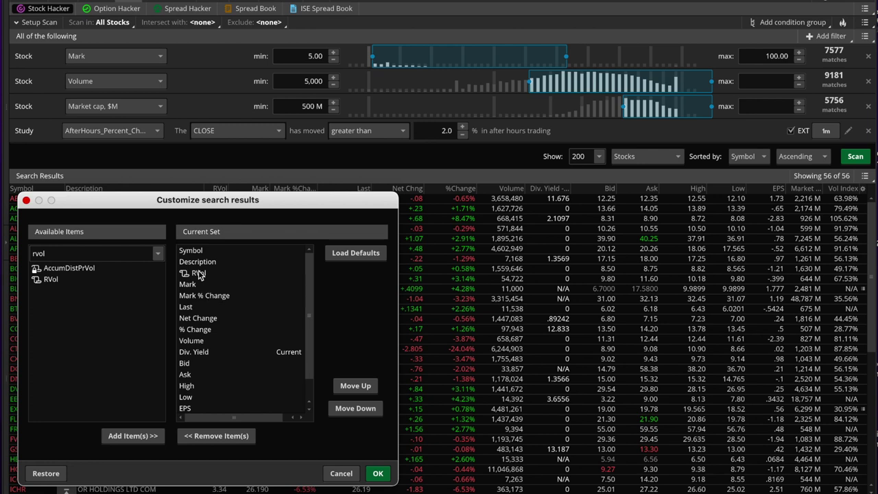
# Examine the RVol column's thinkScript code, including its volume average, label and price color lines, along with the function reference.
pyautogui.click(185, 277)
pyautogui.click(184, 274)
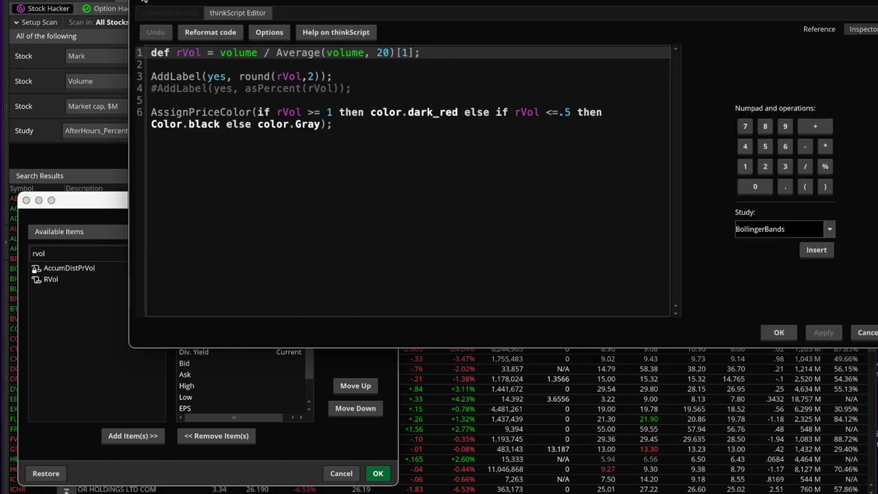
pyautogui.press('Escape')
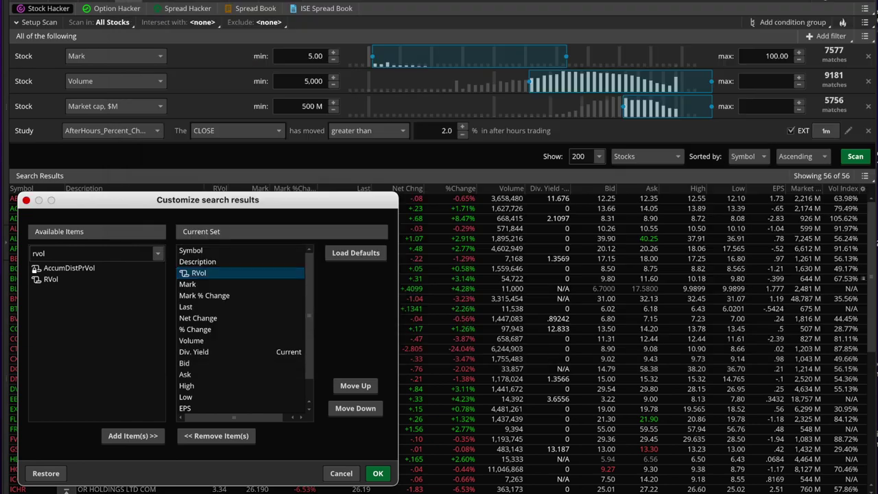
pyautogui.click(184, 274)
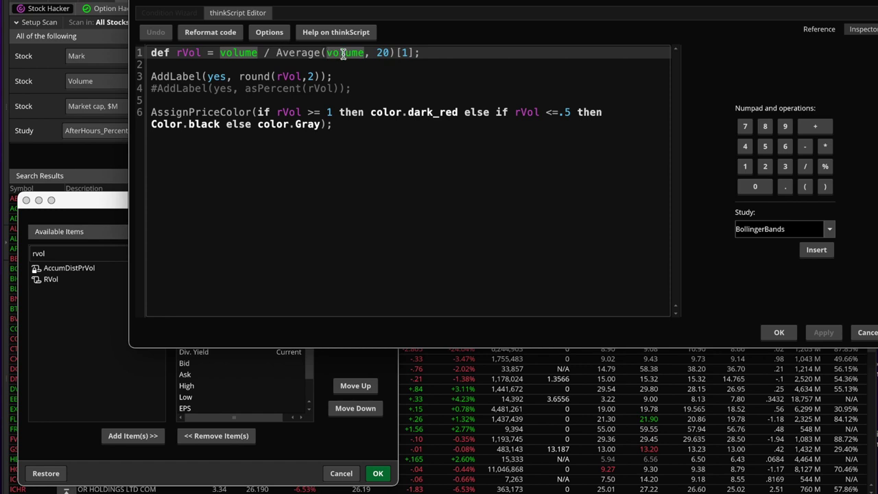
pyautogui.click(389, 54)
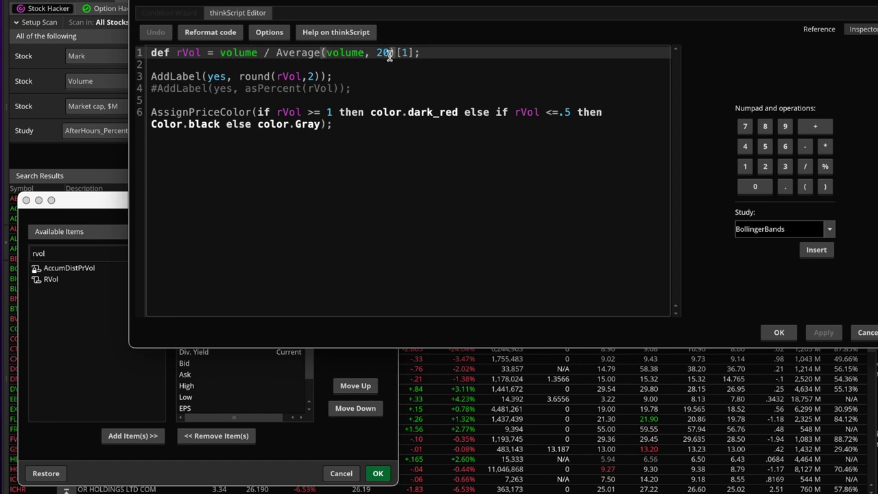
pyautogui.click(862, 31)
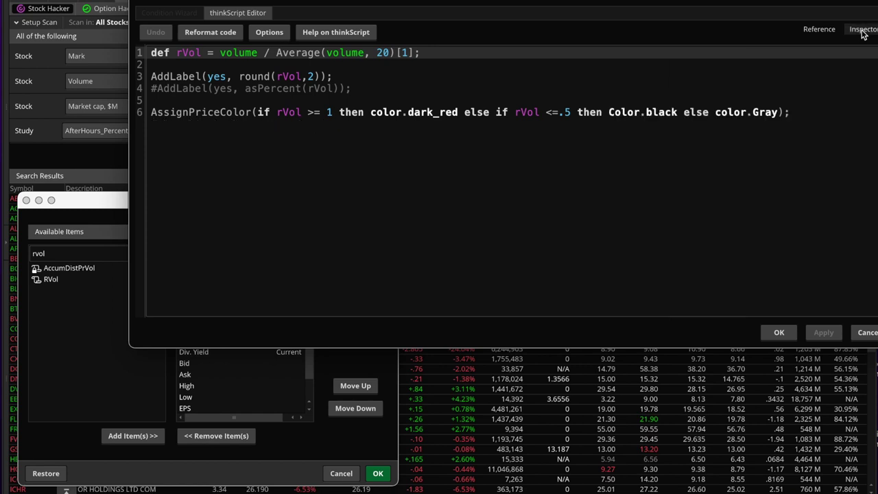
pyautogui.click(822, 31)
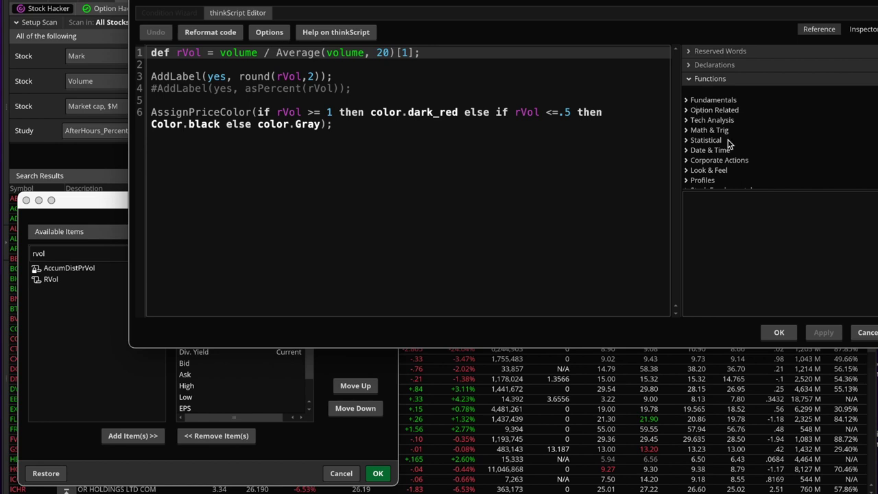
pyautogui.scroll(-3, 791, 72)
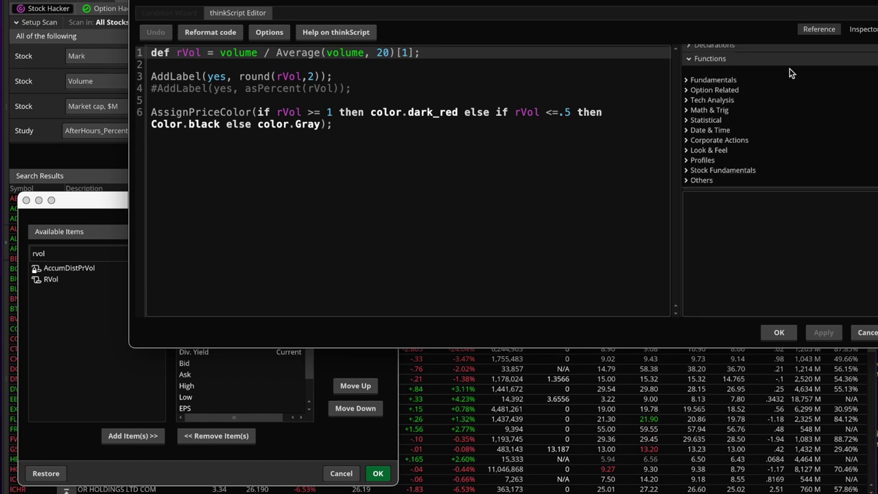
pyautogui.scroll(3, 791, 72)
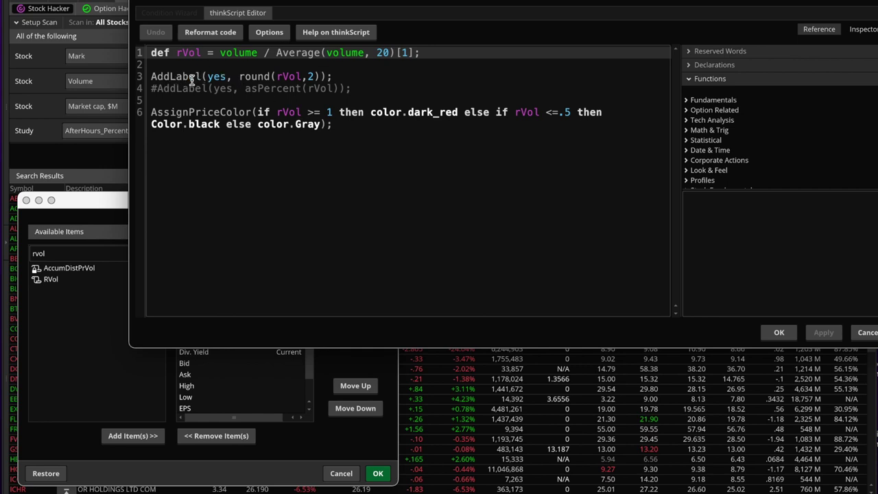
pyautogui.doubleClick(281, 77)
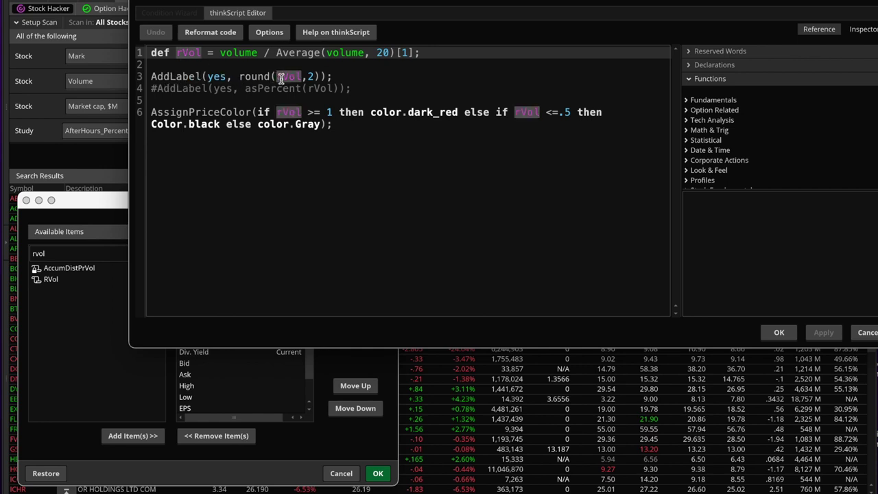
pyautogui.click(278, 78)
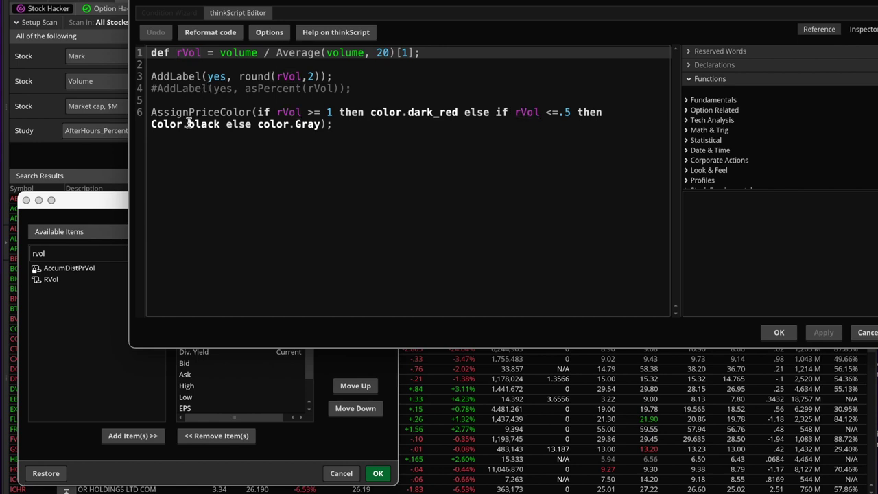
pyautogui.doubleClick(287, 111)
pyautogui.click(302, 112)
pyautogui.click(780, 333)
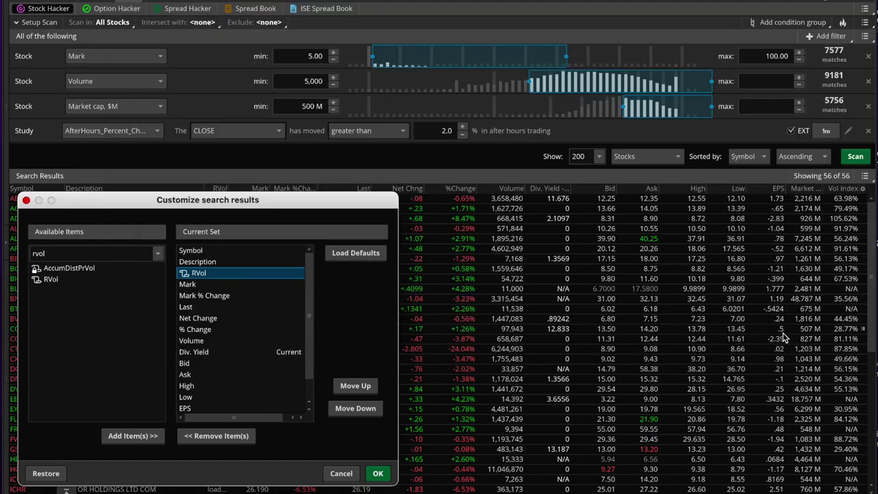
# Apply the customized column set to the search results.
pyautogui.click(379, 473)
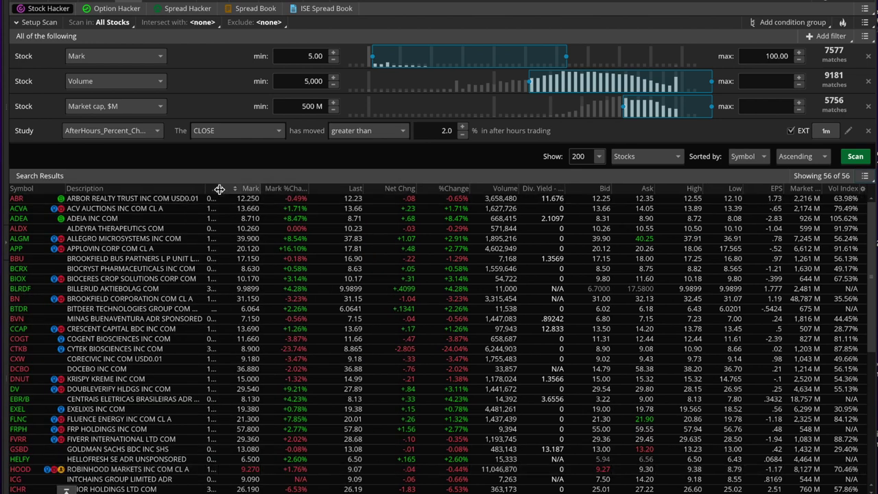
# Widen the RVol column in the search results and check the relative volume of the ACVA and ABR rows.
pyautogui.moveTo(218, 189); pyautogui.dragTo(236, 191)
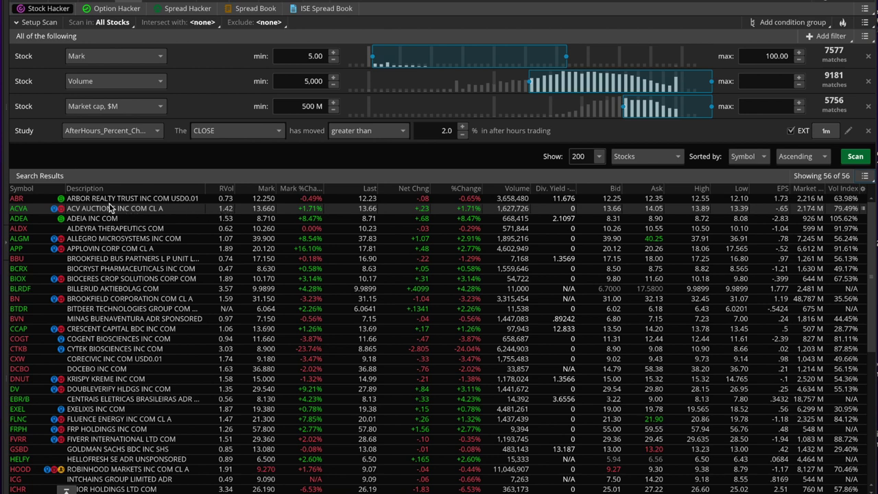
pyautogui.click(229, 210)
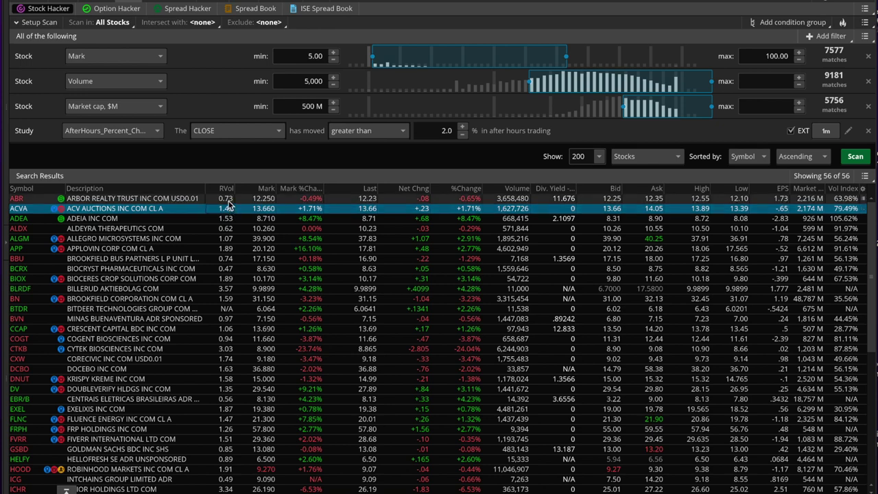
pyautogui.click(229, 201)
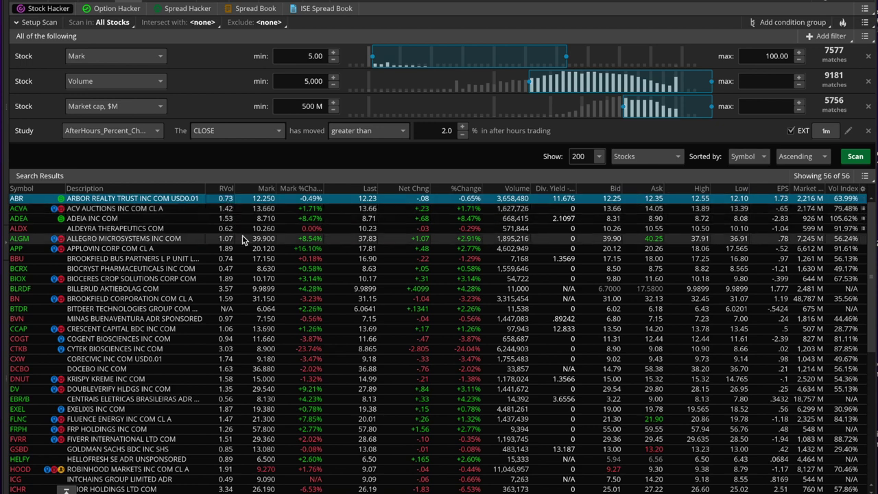
# Sort the search results by RVol in descending order and select the Unity Software row after checking BLRDF.
pyautogui.click(227, 188)
pyautogui.click(227, 188)
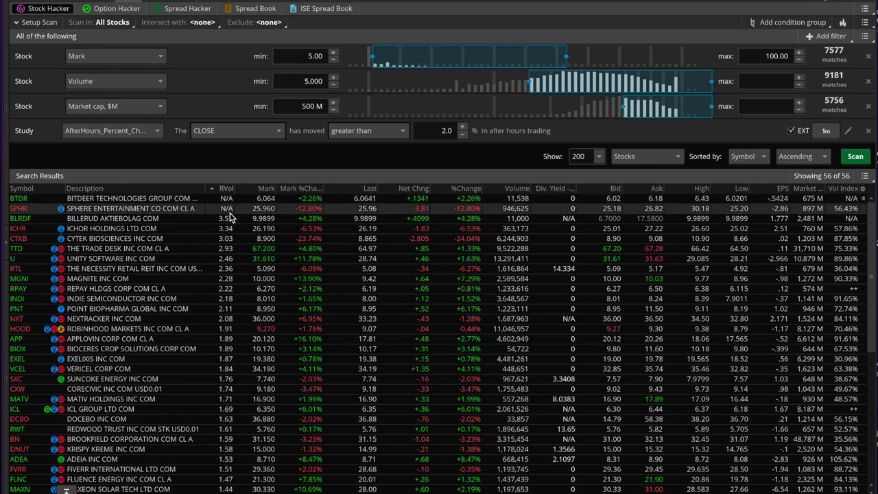
pyautogui.click(145, 219)
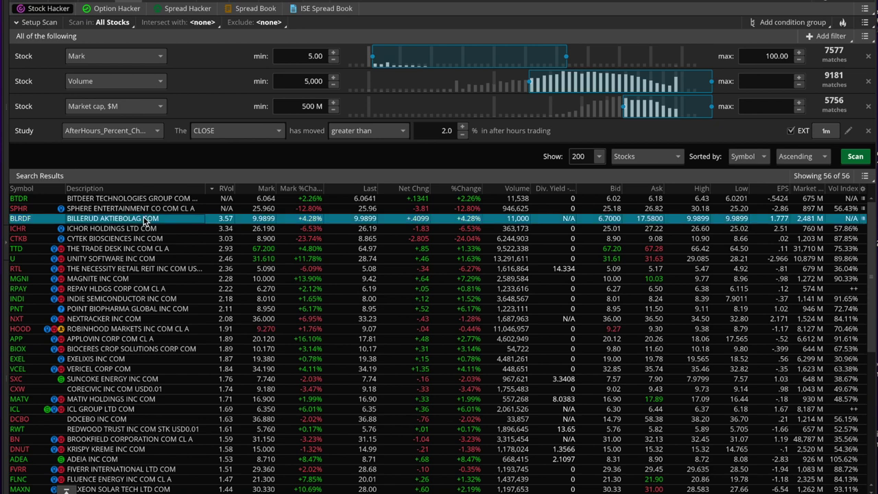
pyautogui.click(226, 261)
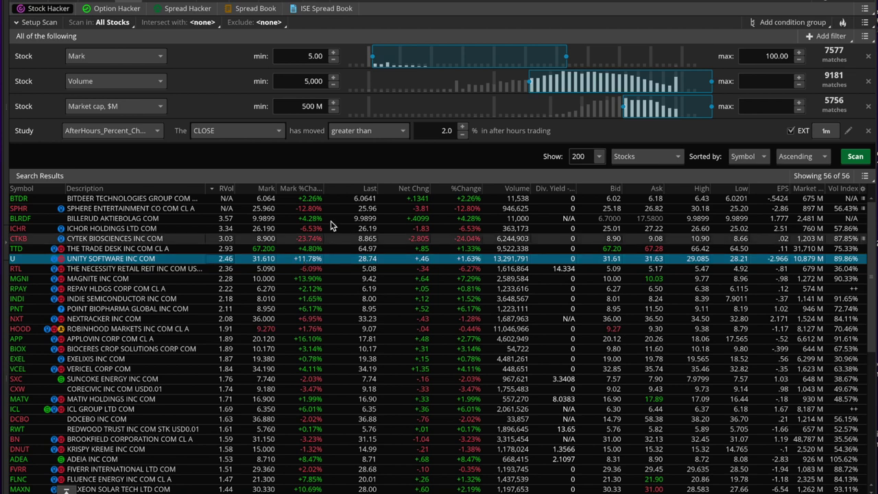
# Add a pattern filter limited to Flag, run the scan and select the NWBI result.
pyautogui.click(836, 37)
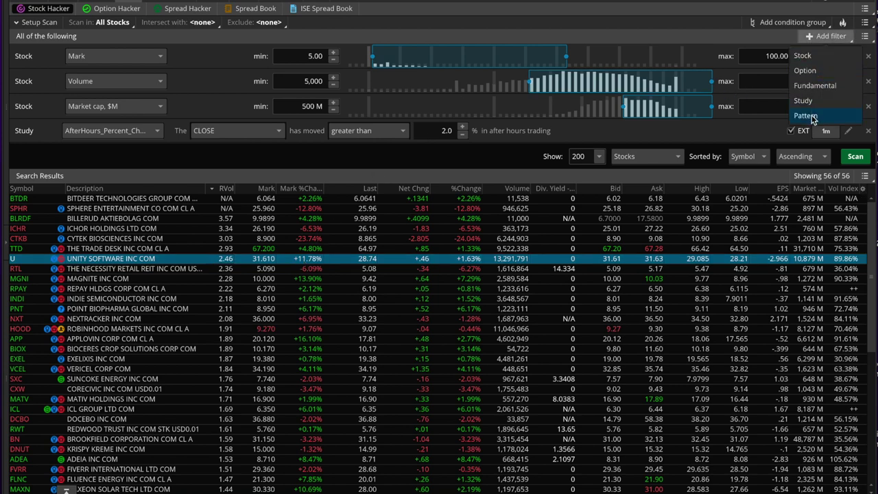
pyautogui.click(807, 116)
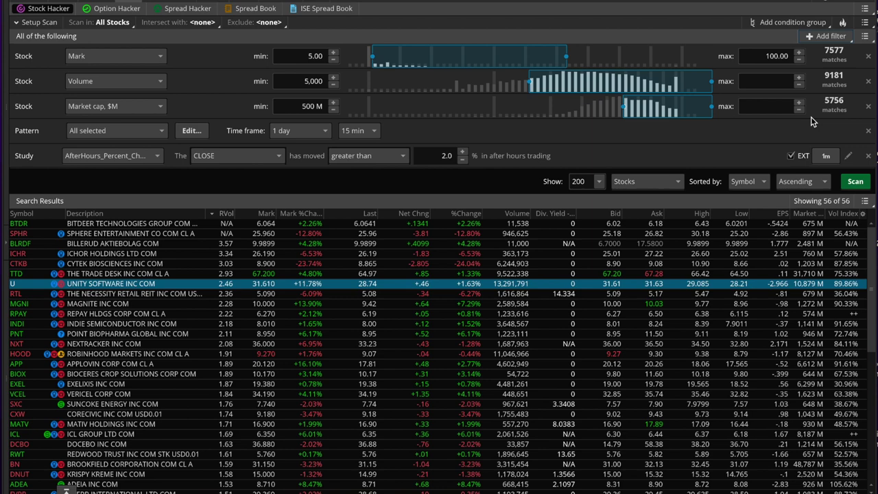
pyautogui.click(150, 131)
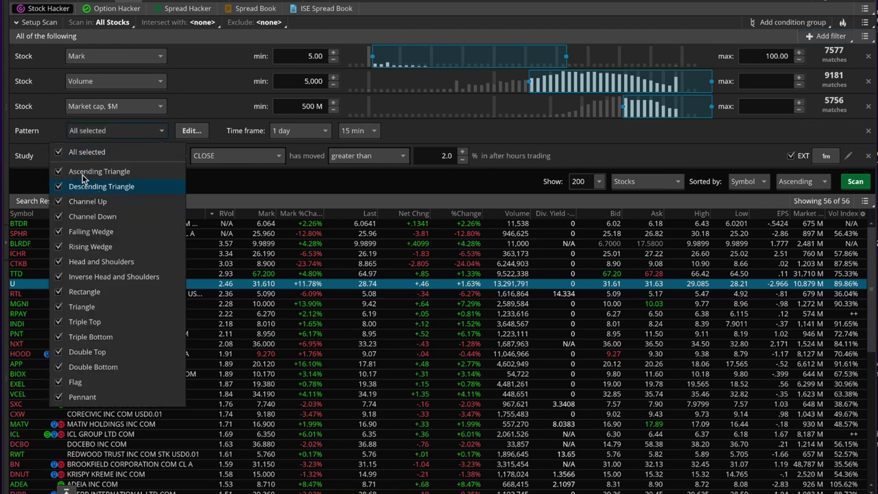
pyautogui.click(61, 153)
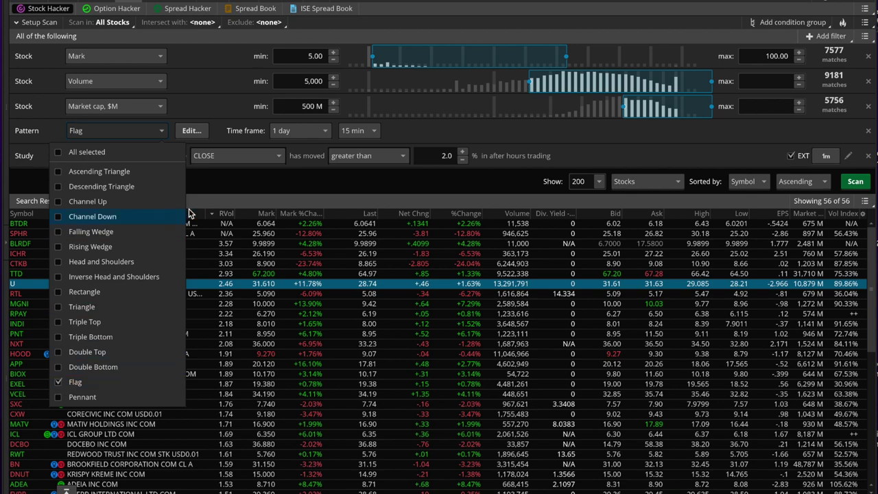
pyautogui.click(254, 187)
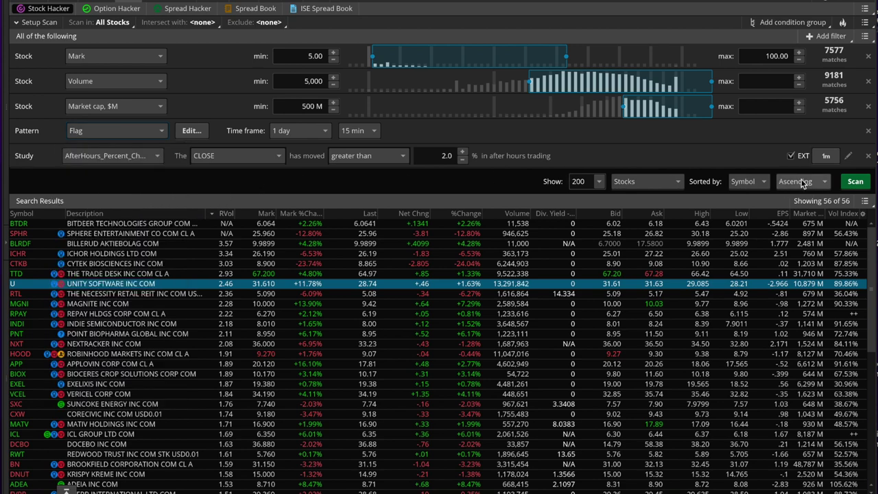
pyautogui.click(853, 182)
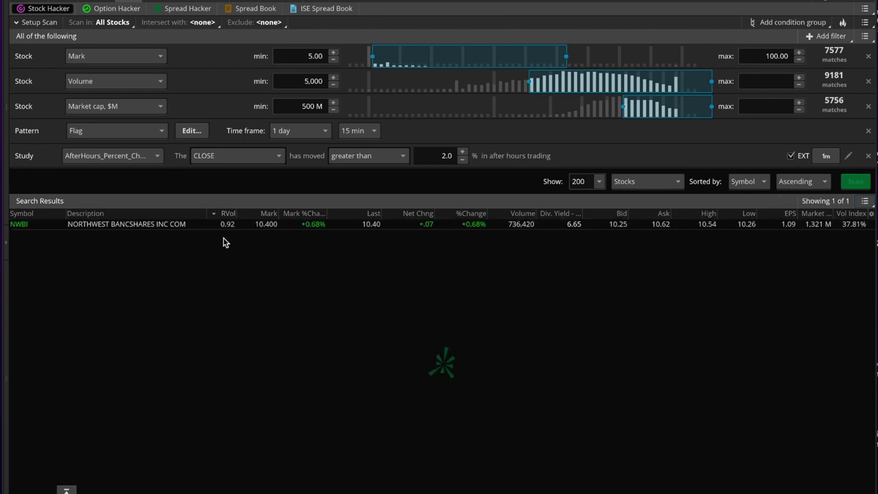
pyautogui.click(146, 223)
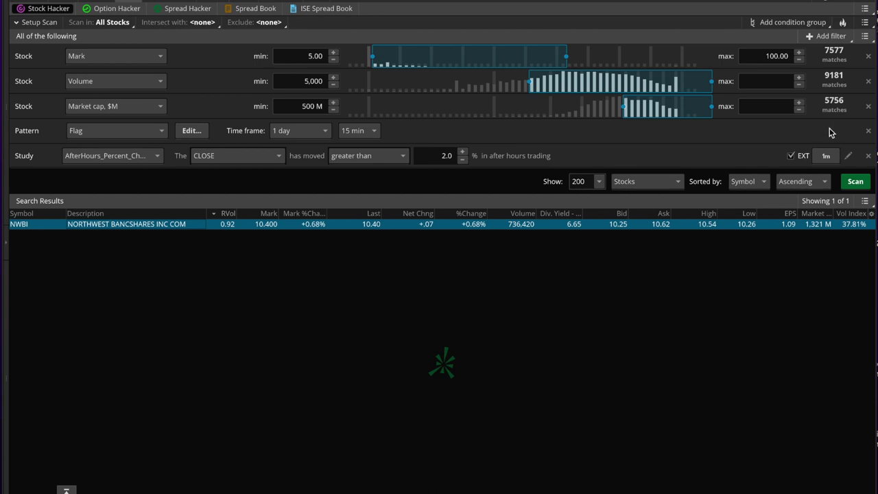
# Remove the Flag pattern filter, check the actions available for the scan results and rerun the scan.
pyautogui.click(868, 131)
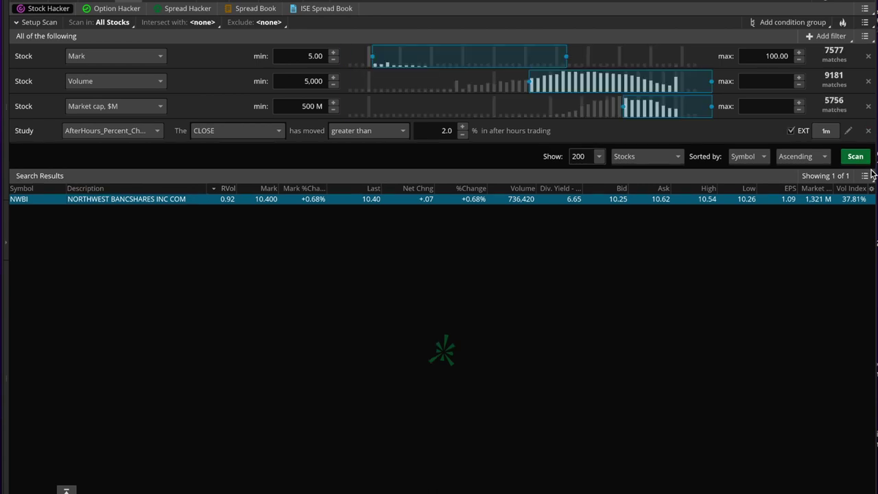
pyautogui.click(867, 177)
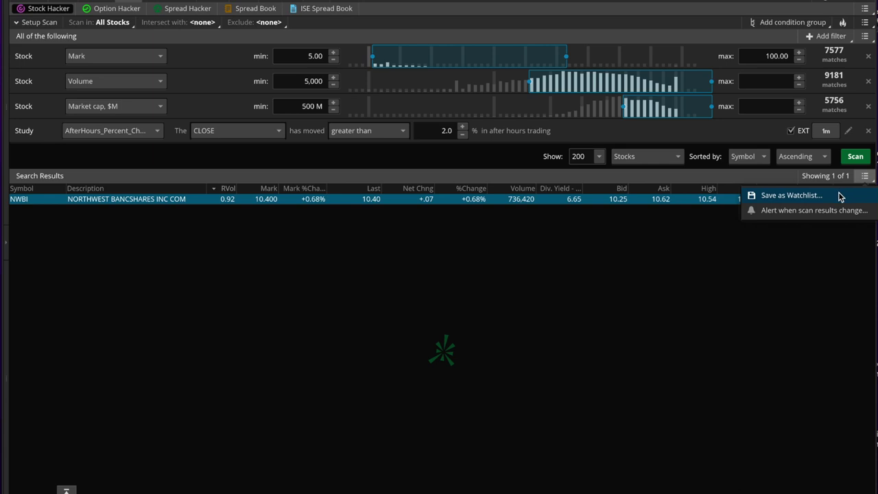
pyautogui.click(839, 256)
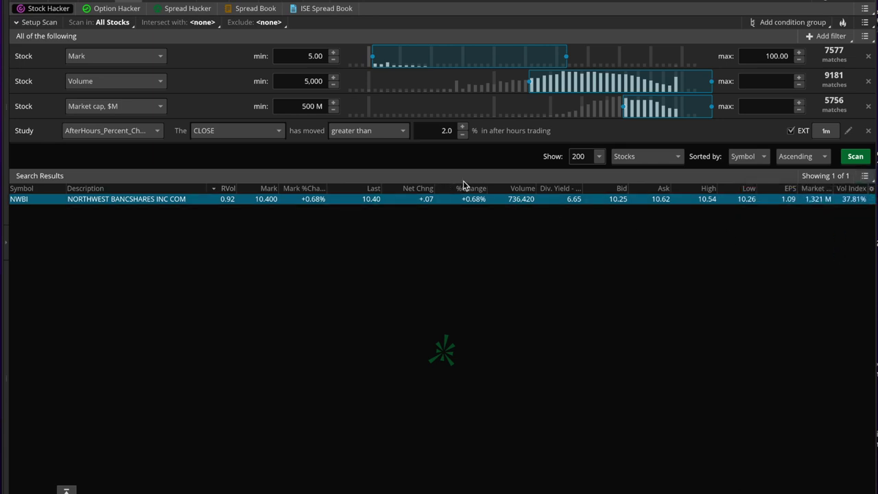
pyautogui.click(848, 157)
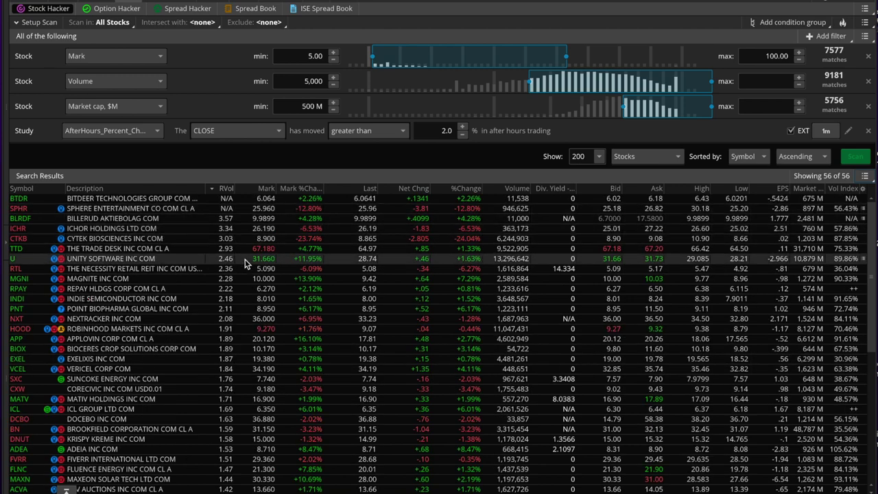
# Select Unity Software in the results, load symbol U on the Charts page and set the time frame to 6 M : 1D.
pyautogui.click(175, 260)
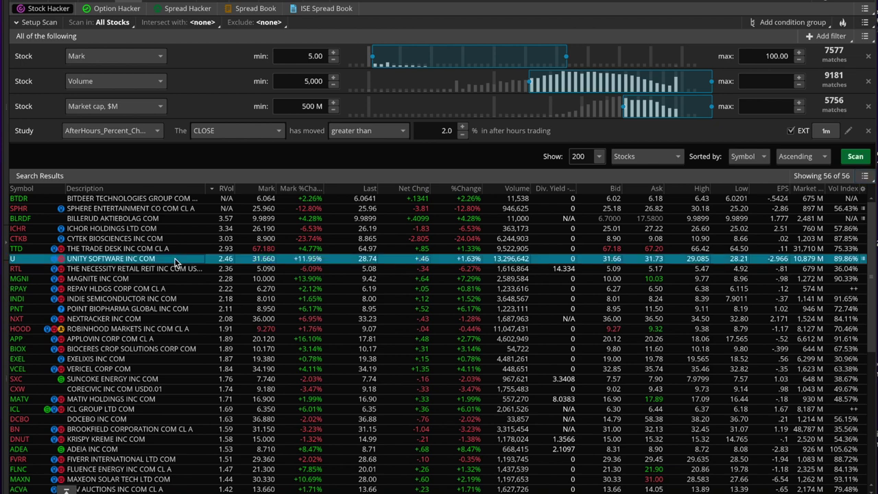
pyautogui.click(212, 2)
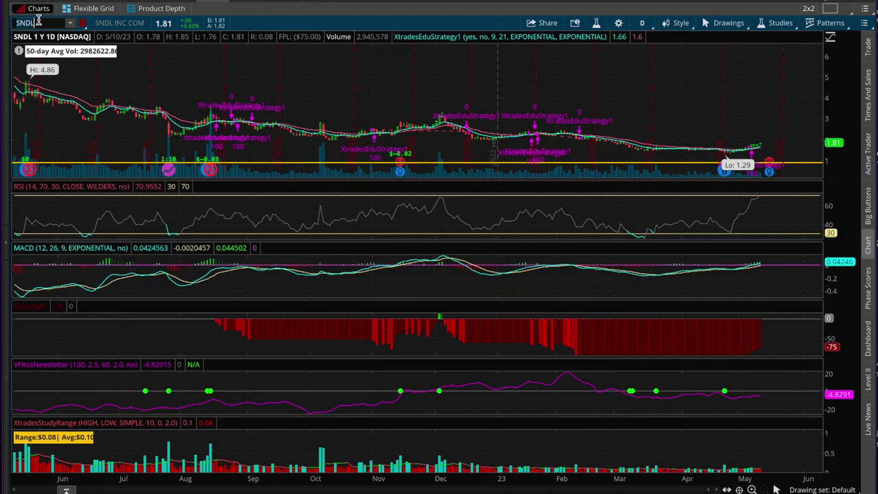
pyautogui.click(38, 21)
pyautogui.write('U')
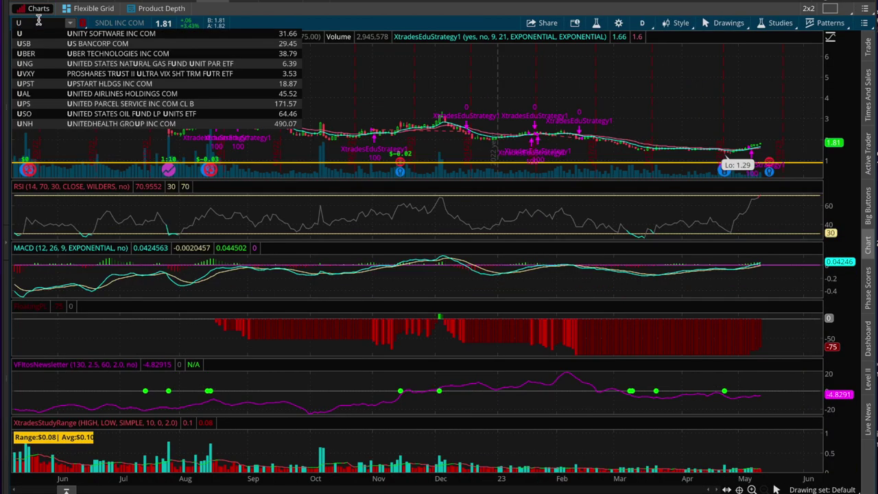
pyautogui.press('Return')
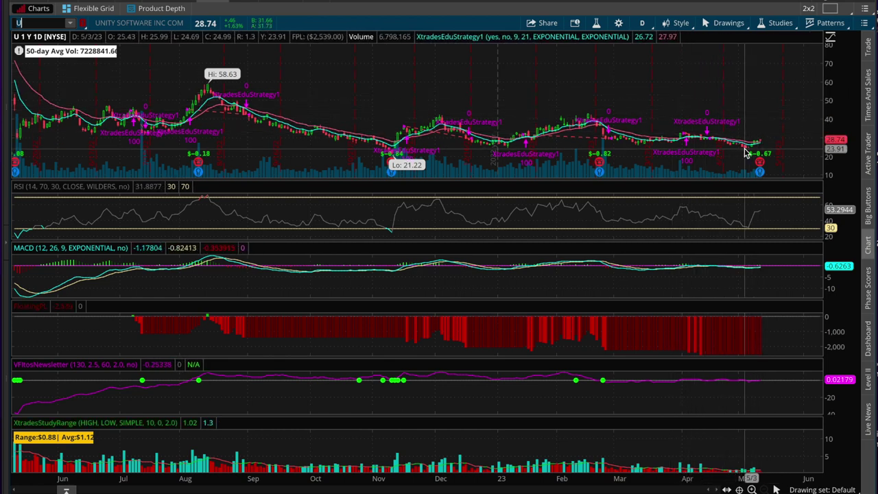
pyautogui.click(644, 24)
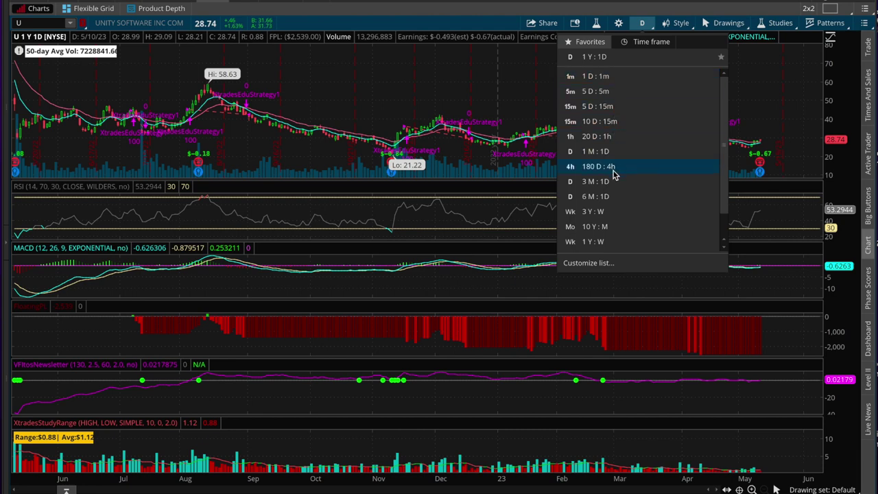
pyautogui.click(608, 197)
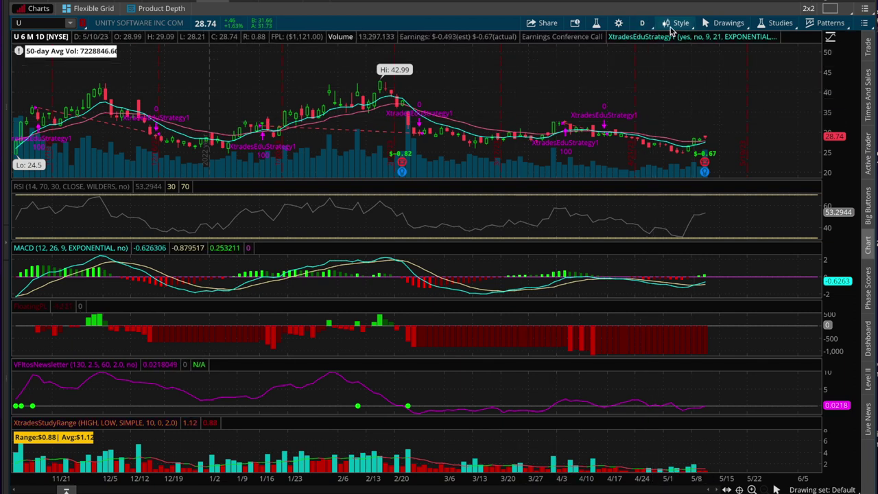
# Draw a horizontal Price Level at about 32.8 on the U daily chart, starting near late March.
pyautogui.click(727, 27)
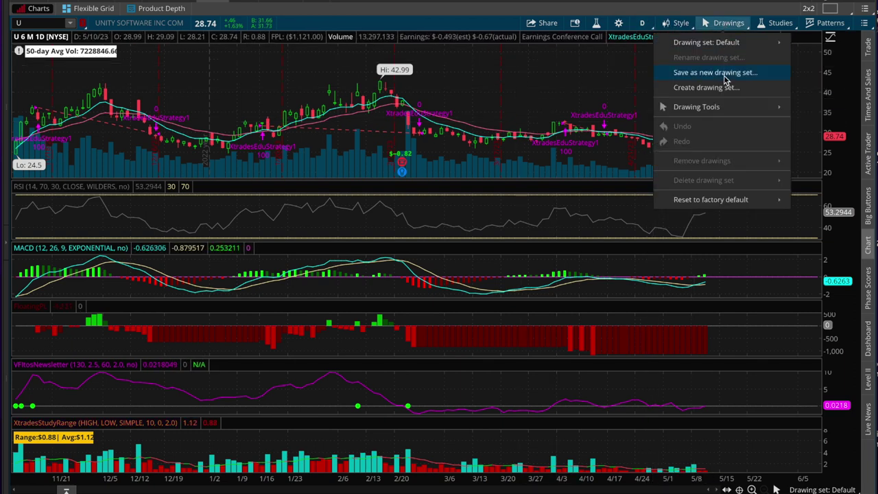
pyautogui.moveTo(732, 112)
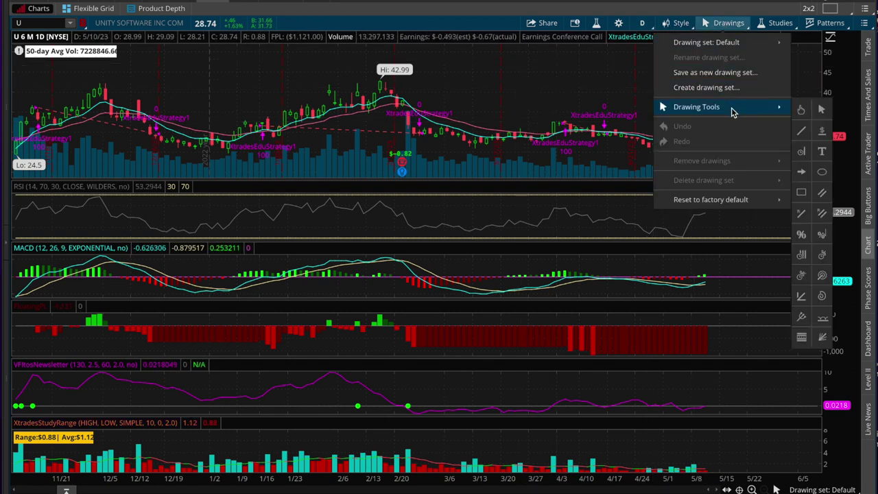
pyautogui.click(822, 131)
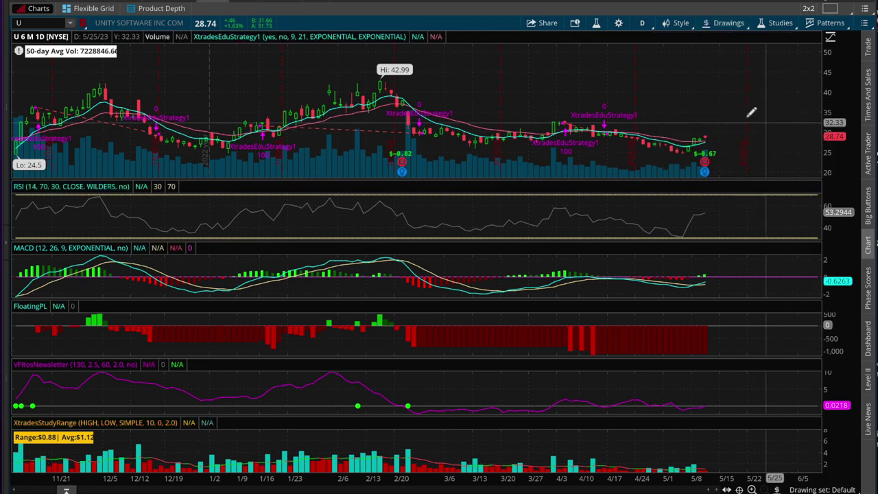
pyautogui.click(699, 120)
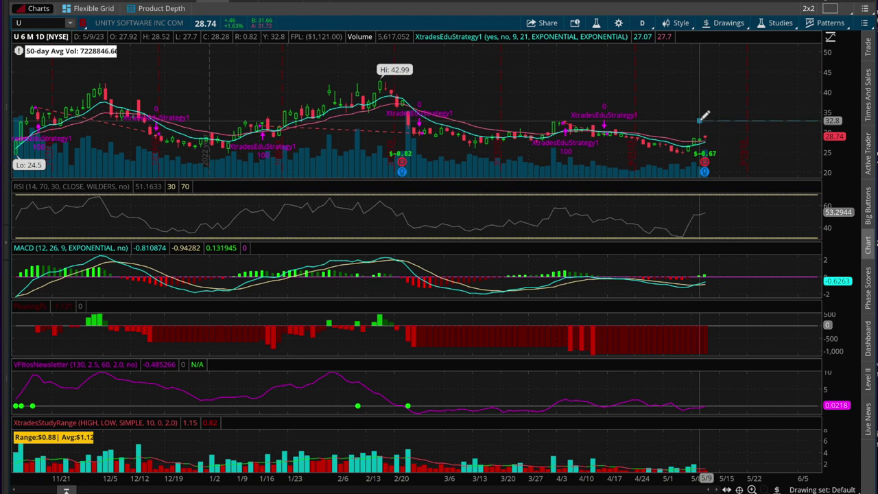
pyautogui.click(535, 119)
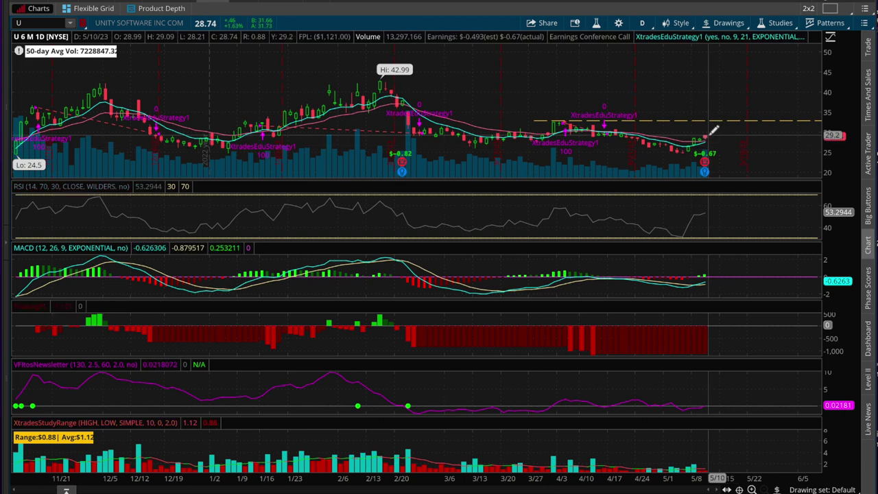
# View the U chart on the 20 D : 1h time frame, and set it to 10 D : 15m.
pyautogui.click(649, 26)
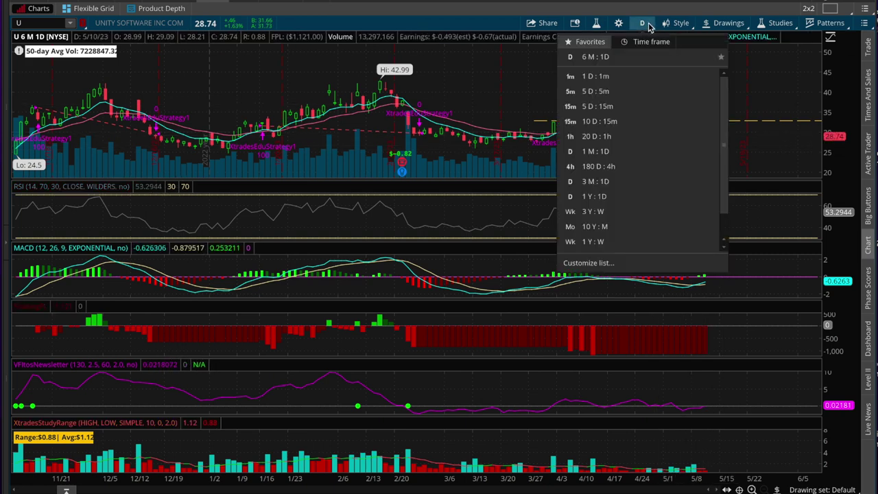
pyautogui.click(594, 135)
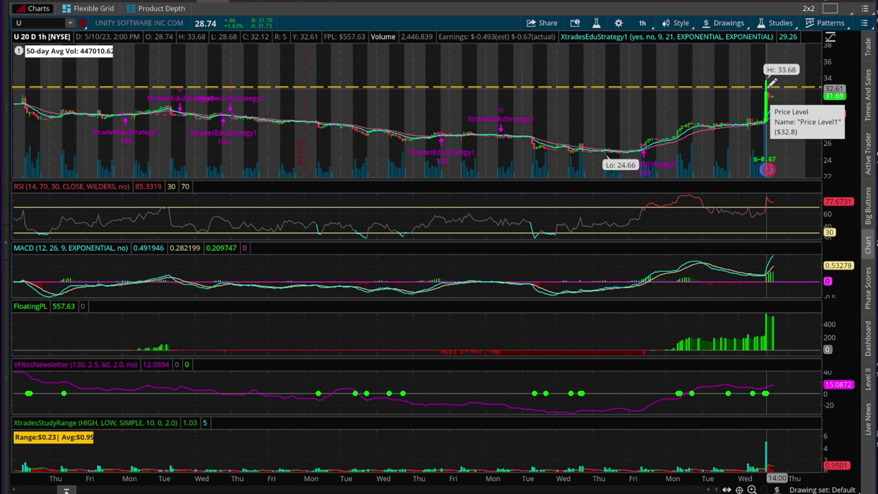
pyautogui.click(643, 24)
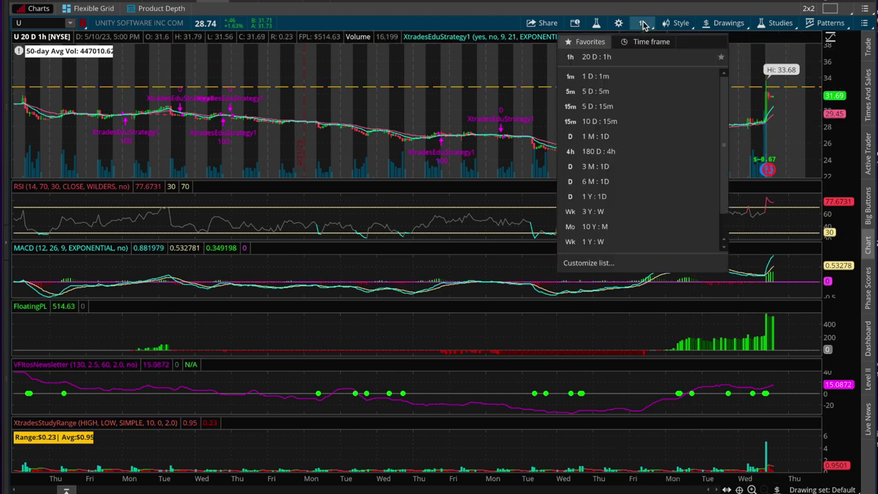
pyautogui.click(623, 121)
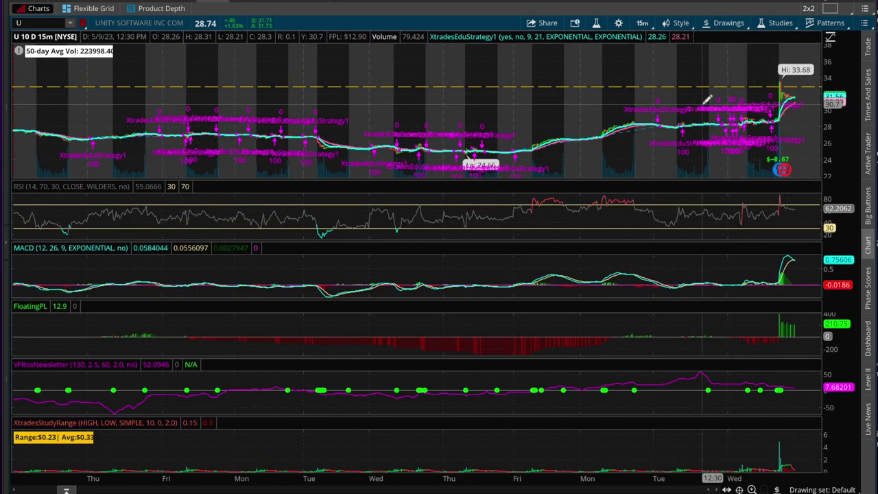
# Switch the drawing tool back to Pointer and zoom in on the after-hours price spike of 5/10/23.
pyautogui.click(719, 24)
pyautogui.moveTo(753, 109)
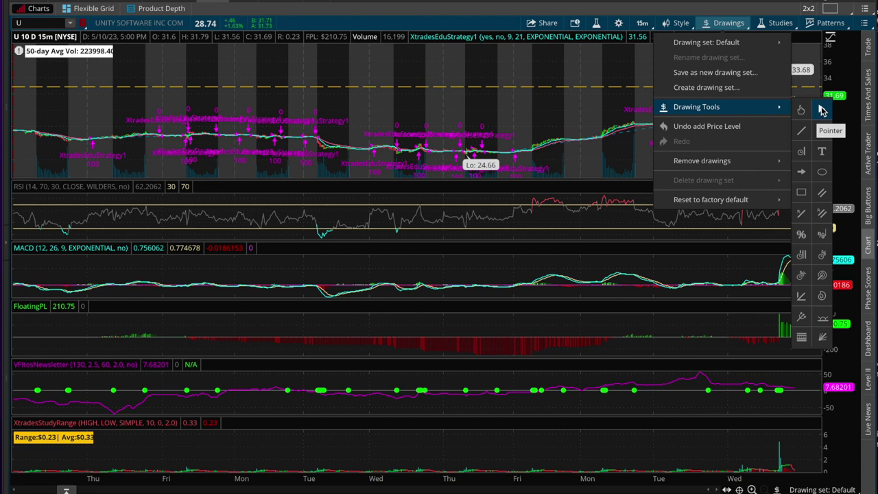
pyautogui.click(822, 109)
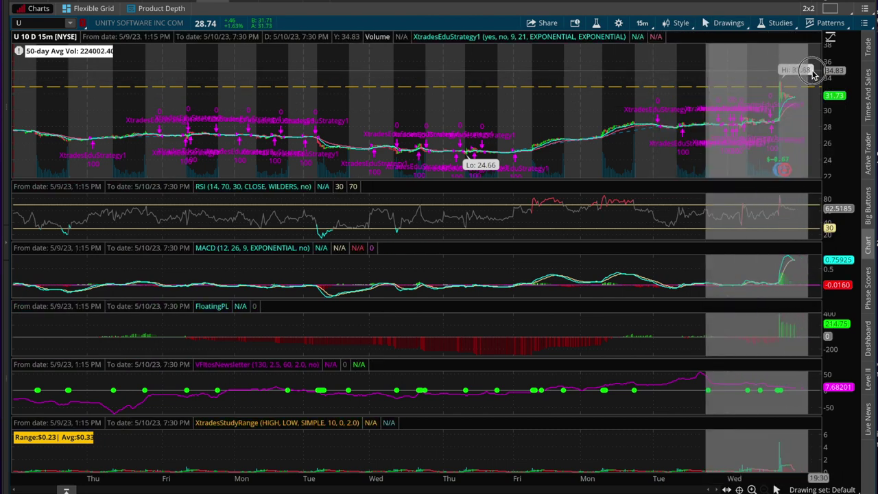
pyautogui.scroll(5, 814, 75)
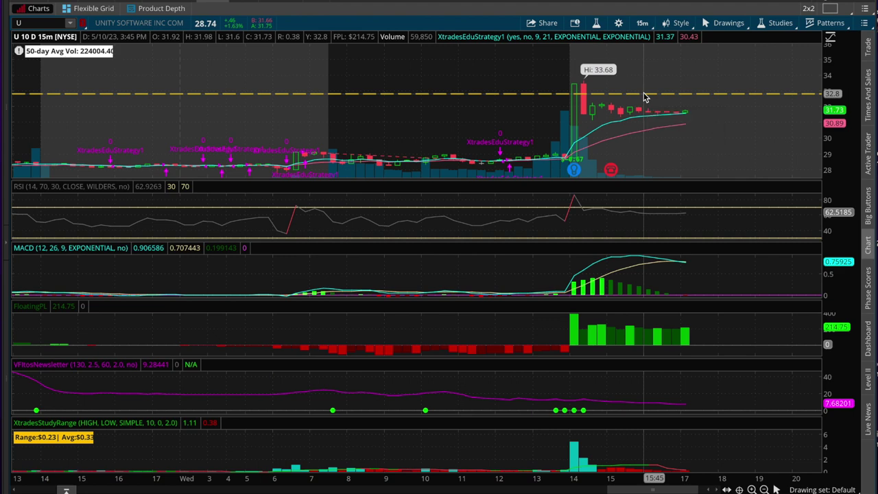
# Review the after-hours scan results in Stock Hacker and return to the U chart.
pyautogui.click(137, 3)
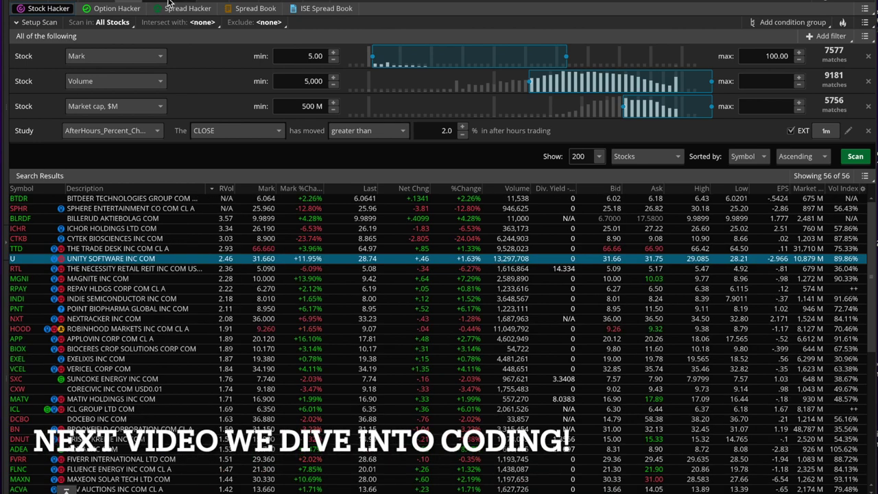
pyautogui.click(196, 15)
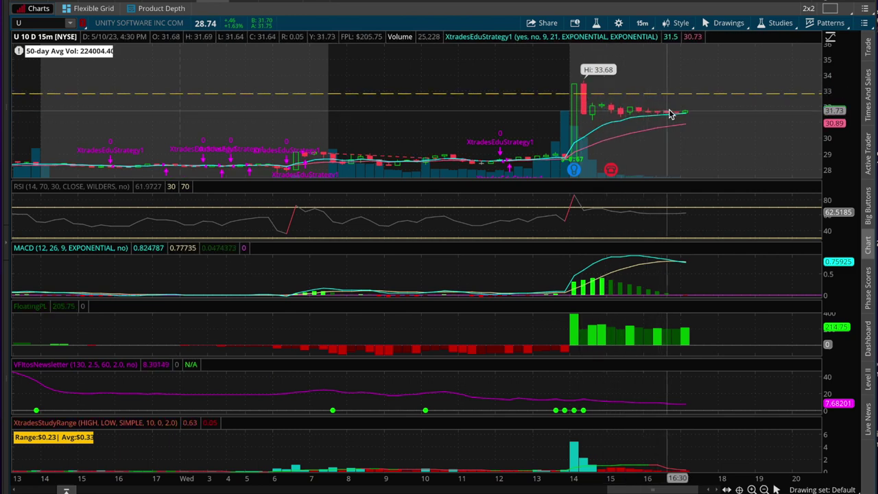
pyautogui.click(144, 3)
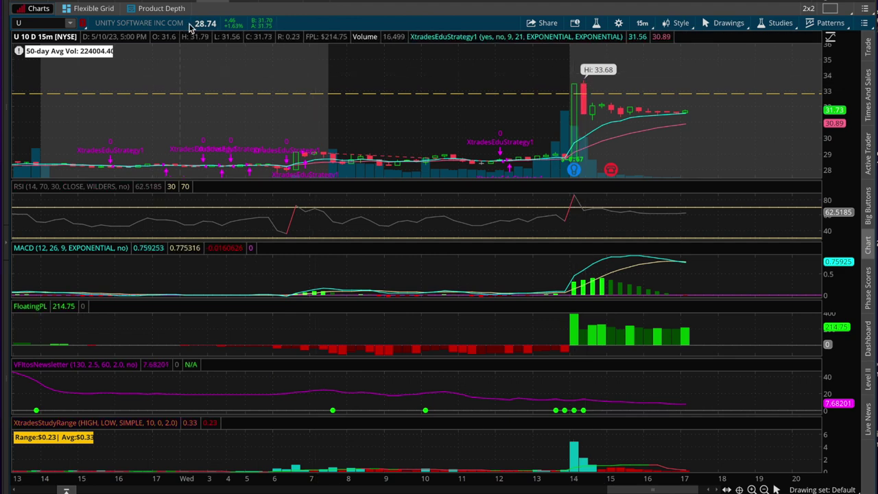
# Reopen Stock Hacker and look through the Lovers and losers lists offered for intersecting the scan.
pyautogui.moveTo(102, 1)
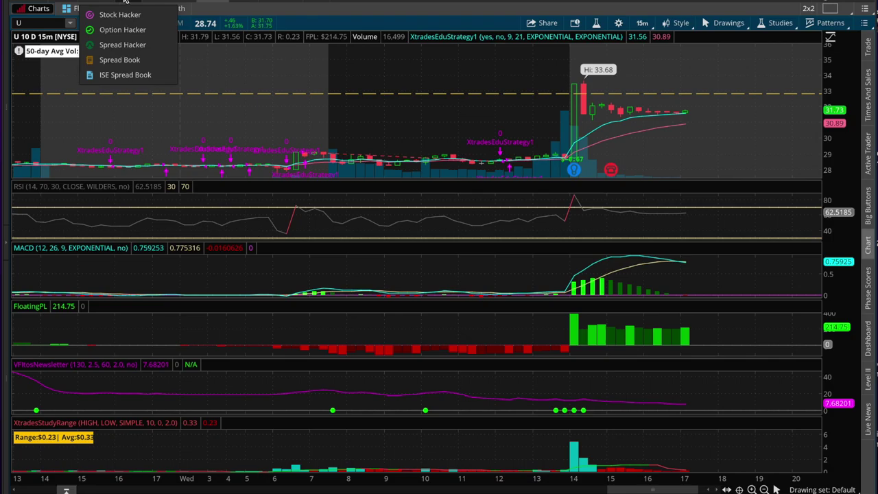
pyautogui.click(120, 15)
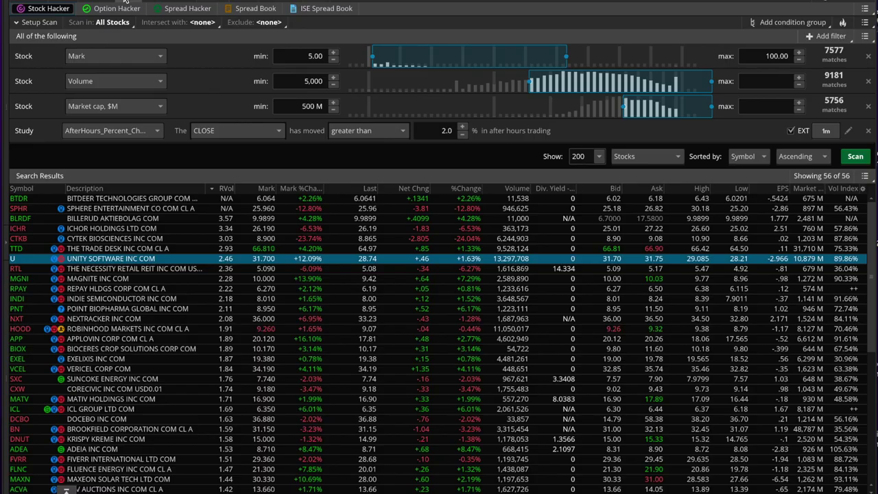
pyautogui.click(176, 24)
pyautogui.moveTo(190, 152)
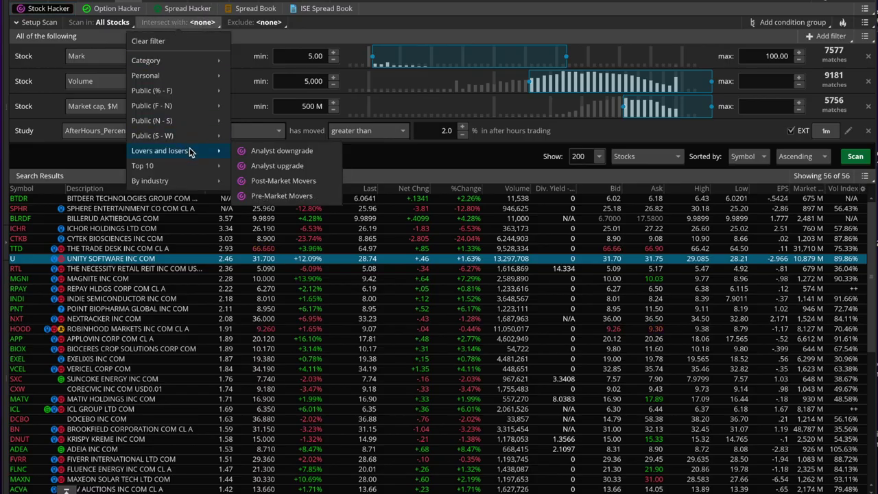
pyautogui.click(382, 2)
# Go back to the U 10 D : 15m chart and inspect the horizontal Price Level above the after-hours candles.
pyautogui.click(232, 2)
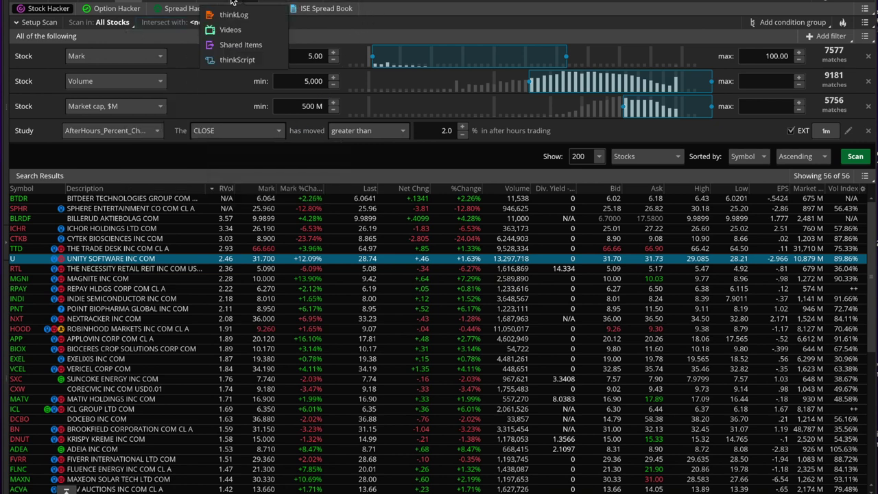
pyautogui.click(219, 3)
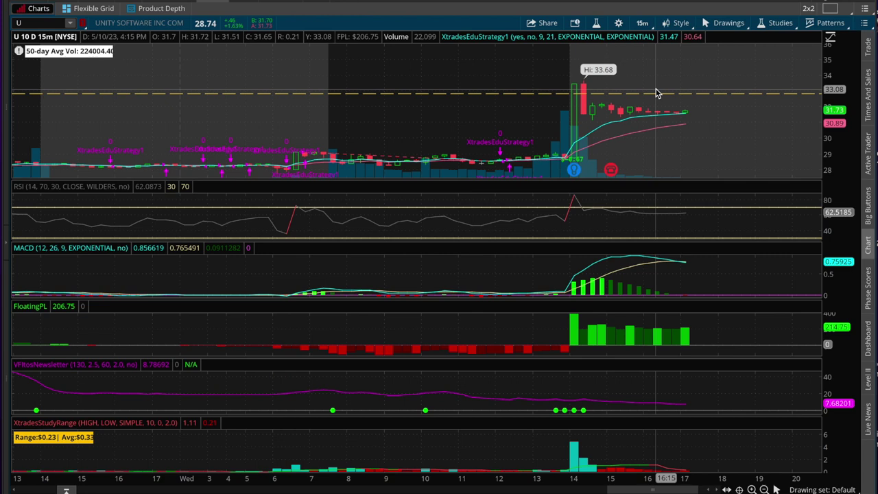
pyautogui.moveTo(663, 92); pyautogui.dragTo(674, 97)
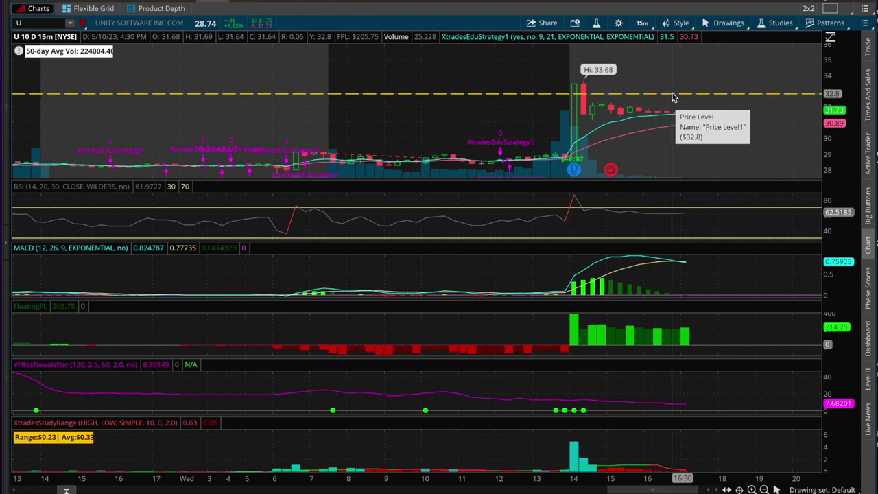